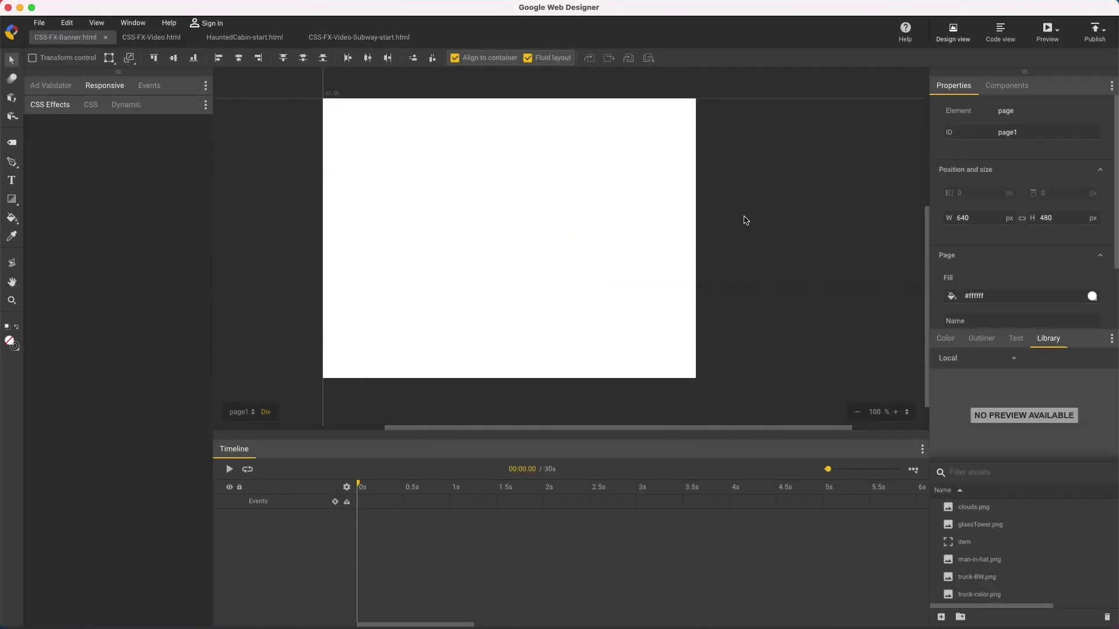
Draw a div box across most of the 640×480 page with the Tag tool
{"action": "left_click", "coordinate": [12, 144]}
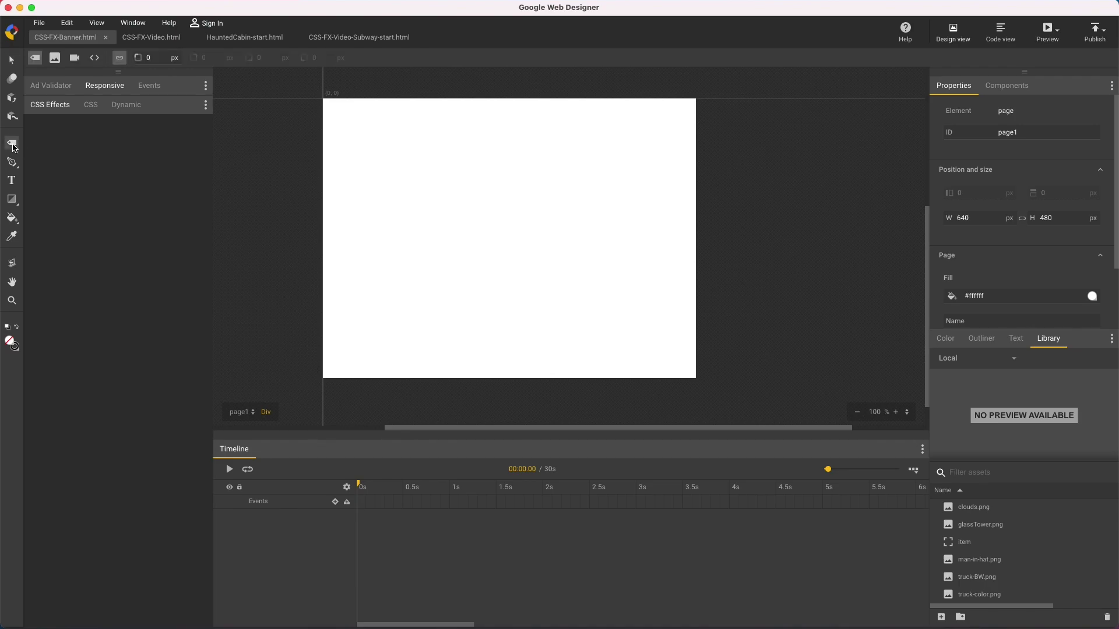
{"action": "left_click_drag", "start_coordinate": [337, 116], "coordinate": [683, 367]}
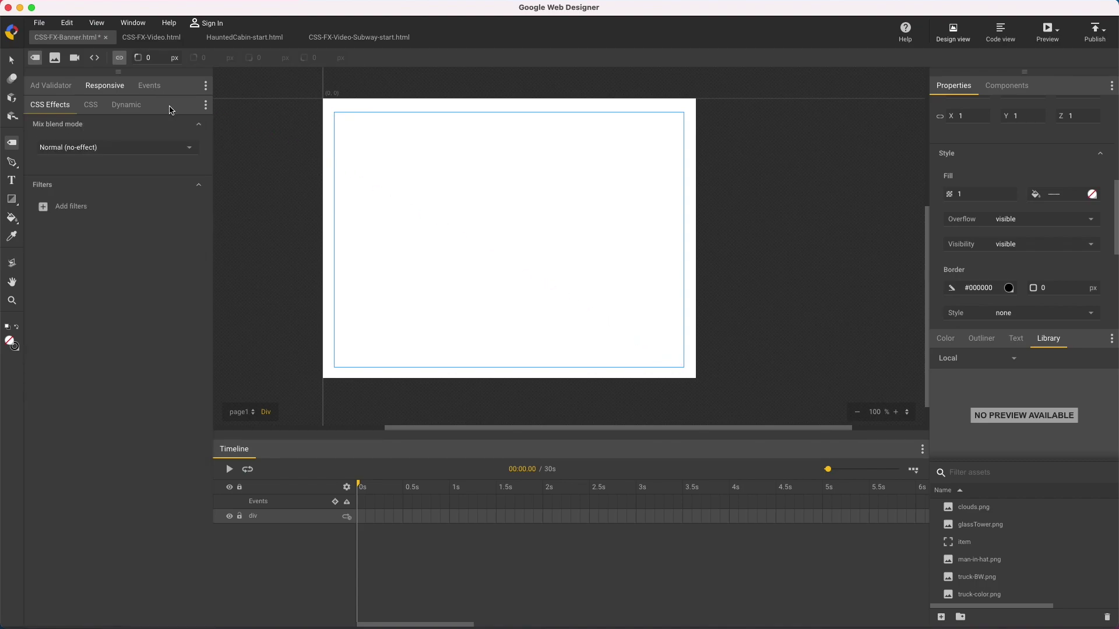
{"action": "left_click", "coordinate": [133, 24]}
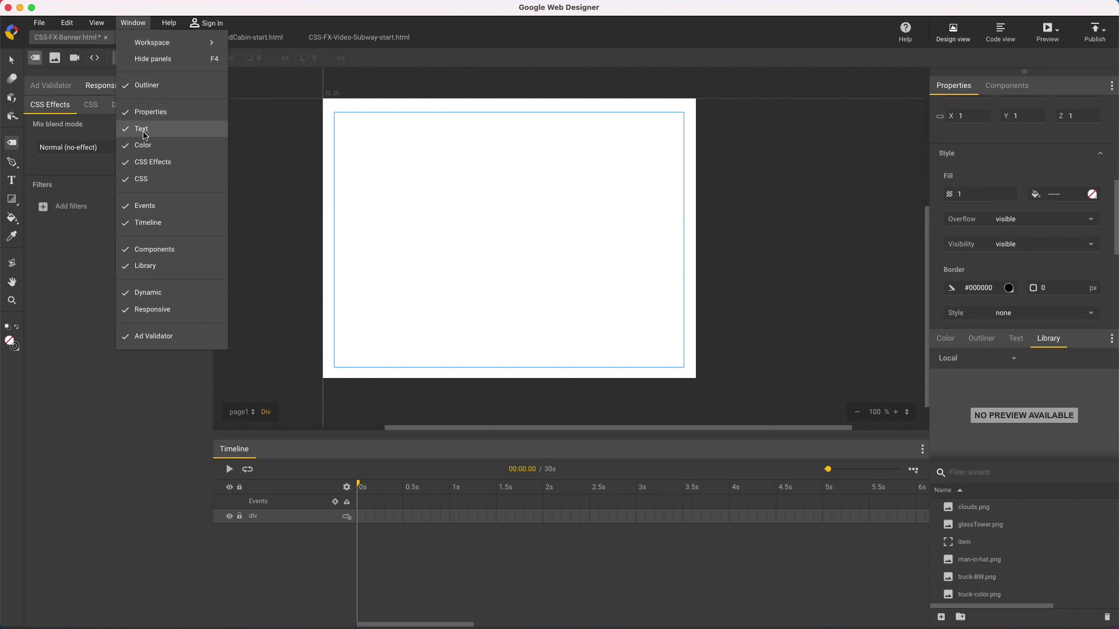
{"action": "left_click", "coordinate": [248, 163]}
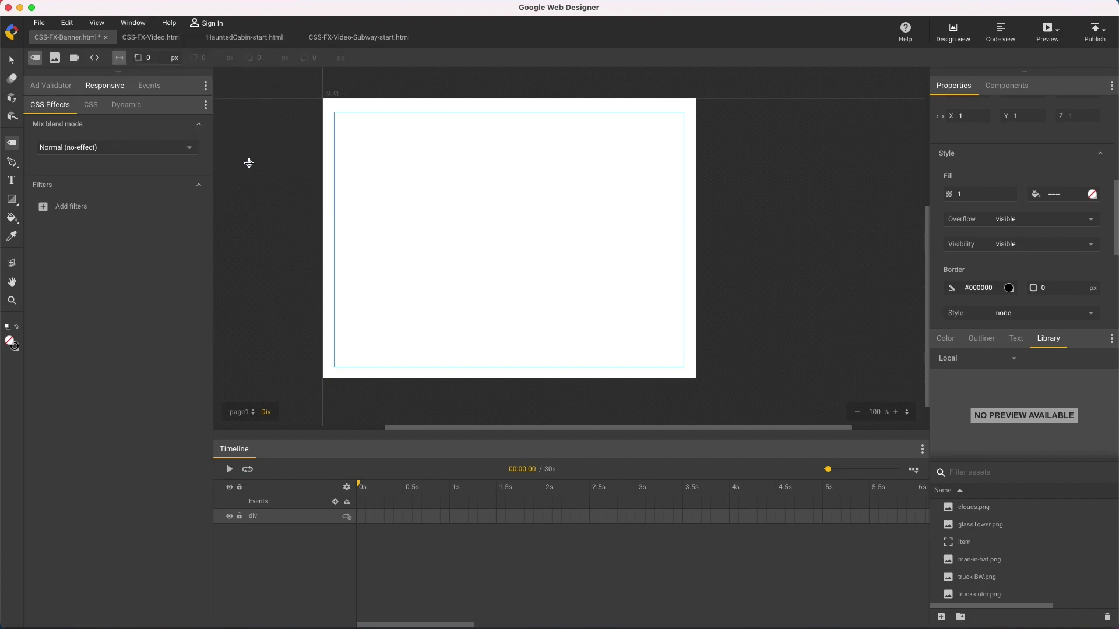
{"action": "left_click", "coordinate": [192, 148]}
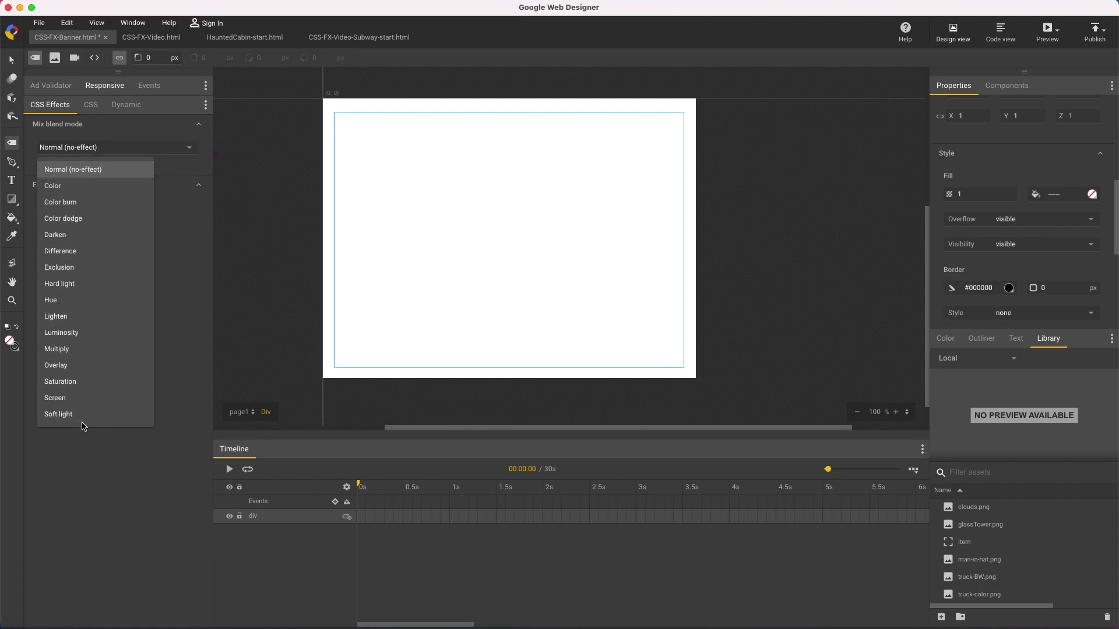
Keep the Normal blend mode and fill the div with AntiqueWhite (#faebd7)
{"action": "left_click", "coordinate": [241, 187]}
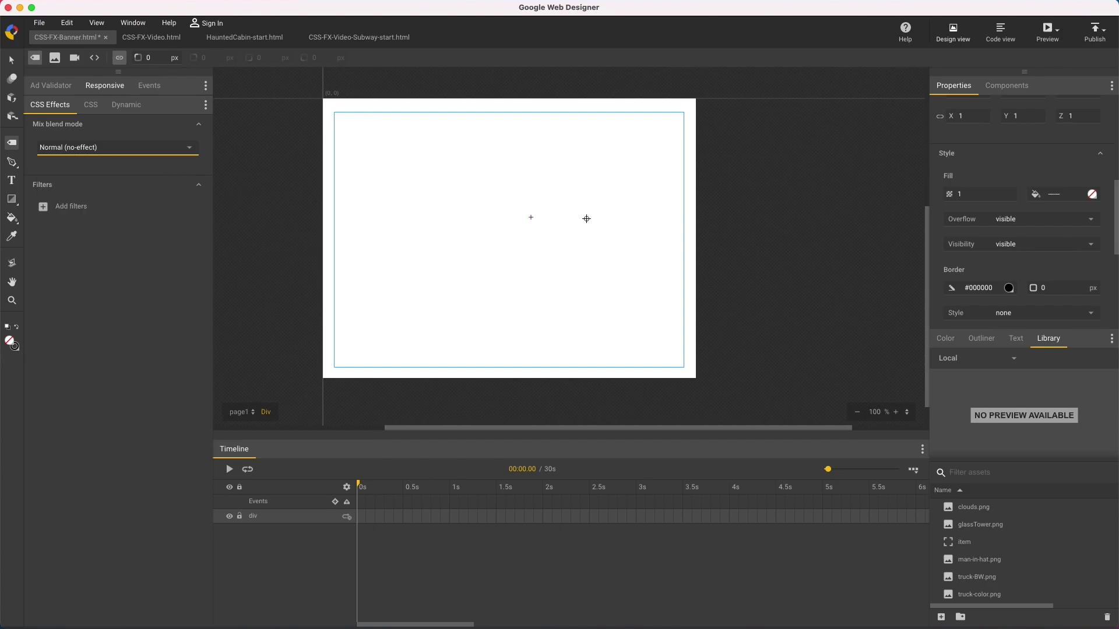
{"action": "left_click", "coordinate": [1070, 193]}
{"action": "type", "text": "AntiqueWh"}
{"action": "type", "text": "ite"}
{"action": "key", "text": "Return"}
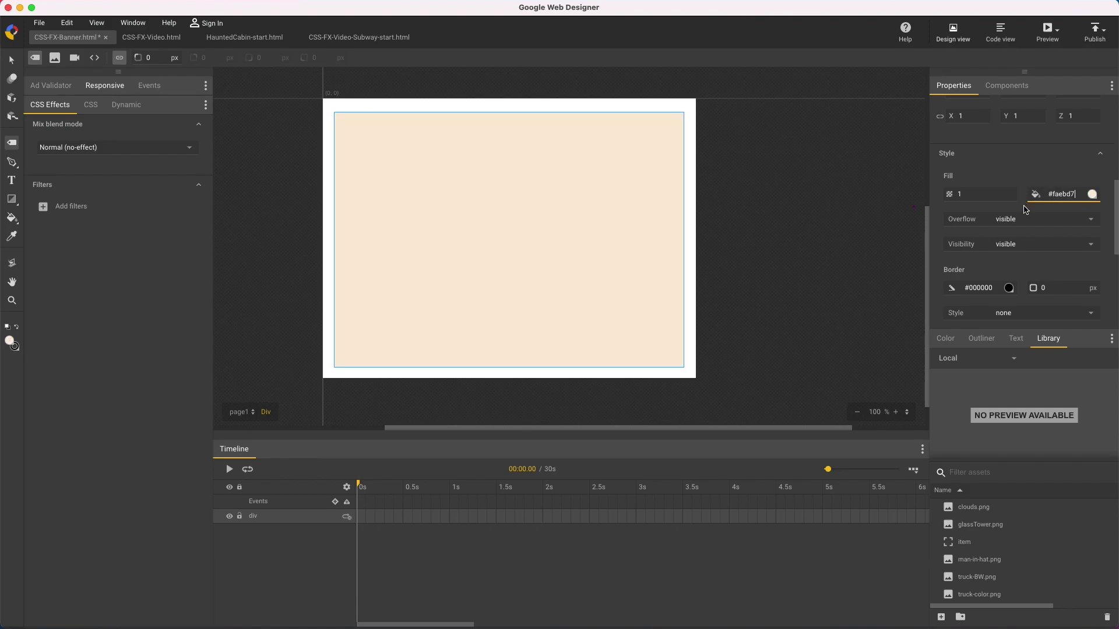
Place truck-BW.png aligned top-left on the page and set its blend mode to Multiply
{"action": "left_click_drag", "start_coordinate": [961, 577], "coordinate": [561, 231]}
{"action": "left_click", "coordinate": [153, 58]}
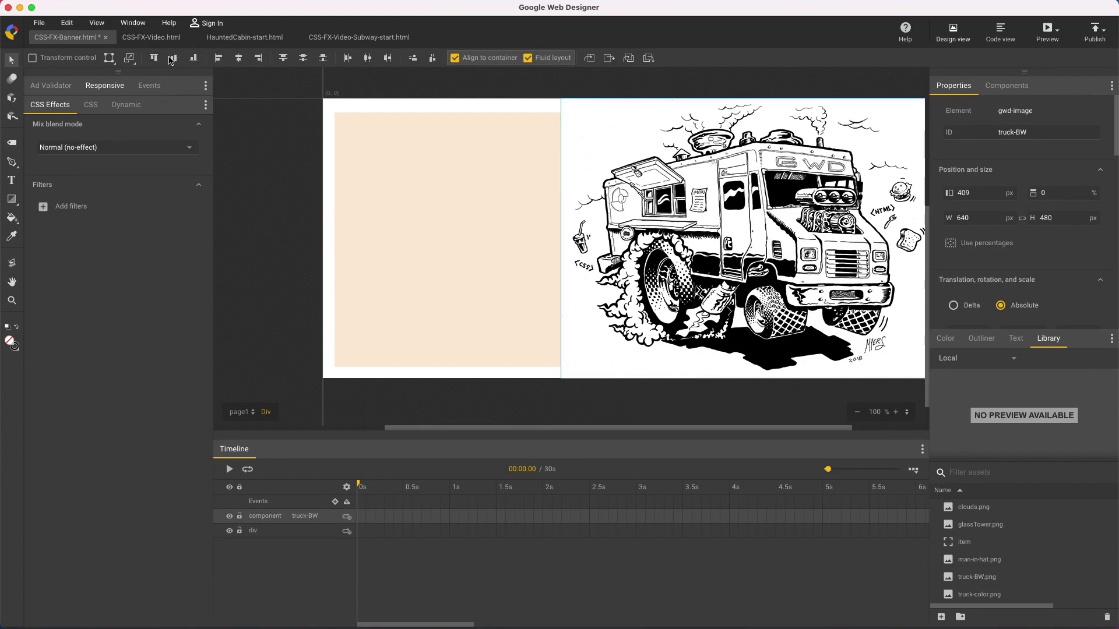
{"action": "left_click", "coordinate": [218, 57]}
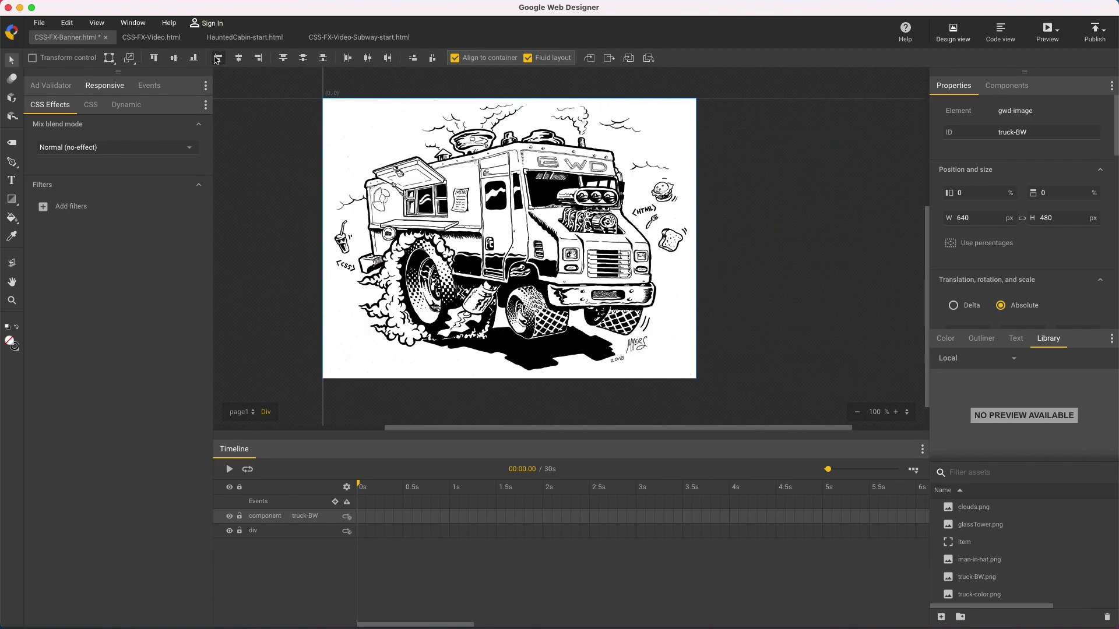
{"action": "left_click", "coordinate": [126, 149]}
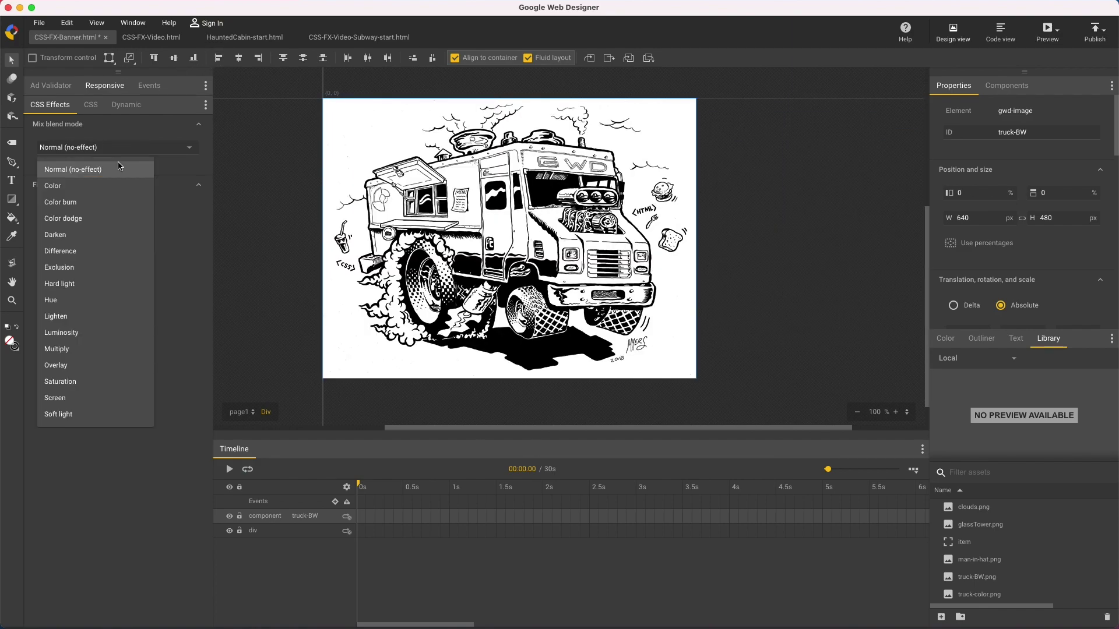
{"action": "left_click", "coordinate": [97, 349]}
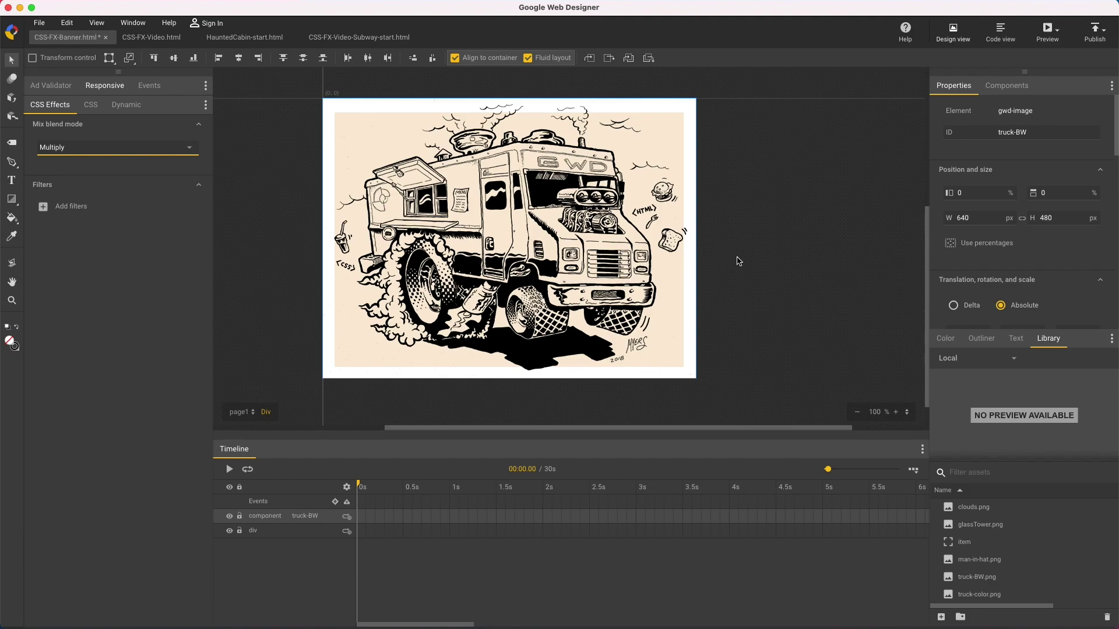
Outline the truck's front tyre with a seven-point pen path
{"action": "left_click", "coordinate": [13, 163]}
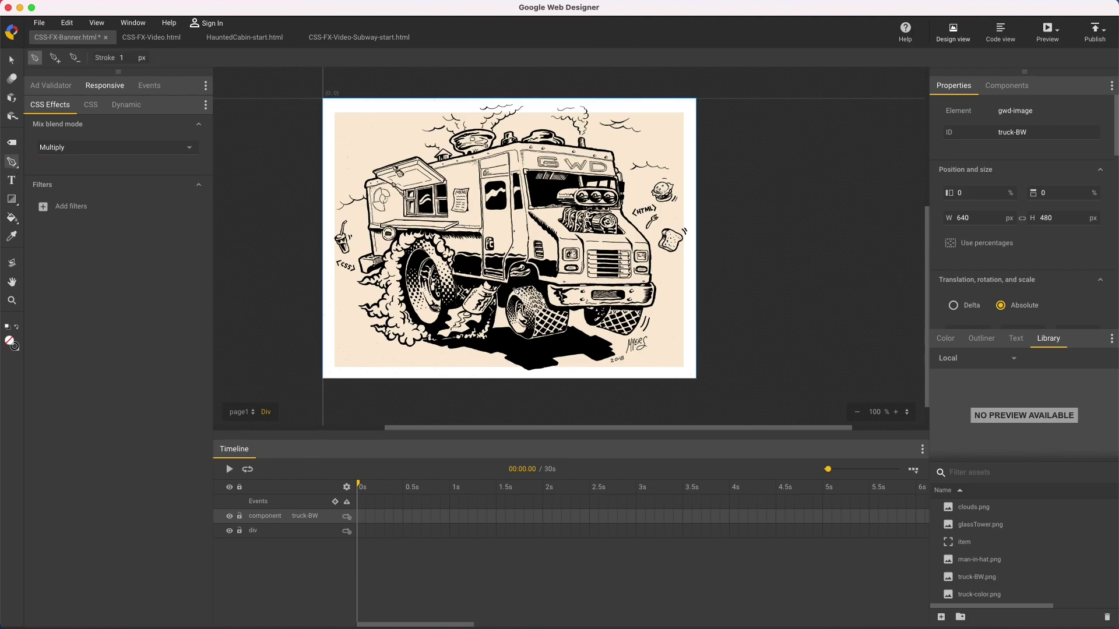
{"action": "left_click", "coordinate": [511, 287]}
{"action": "left_click", "coordinate": [504, 303]}
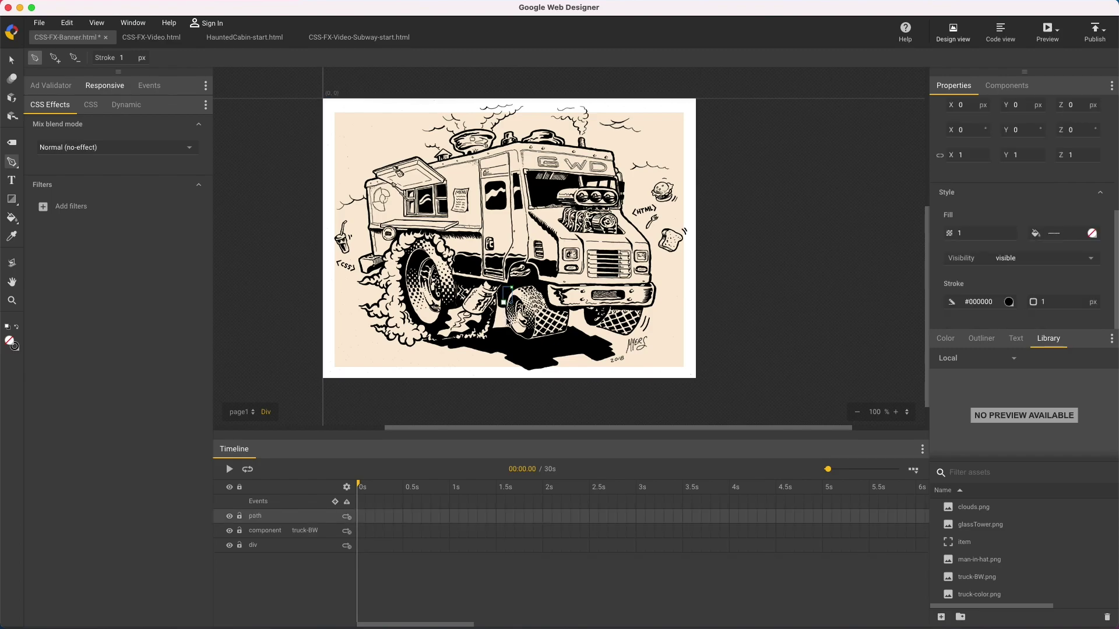
{"action": "left_click", "coordinate": [514, 333]}
{"action": "left_click", "coordinate": [528, 343]}
{"action": "left_click", "coordinate": [567, 337]}
{"action": "left_click", "coordinate": [572, 304]}
{"action": "left_click", "coordinate": [542, 276]}
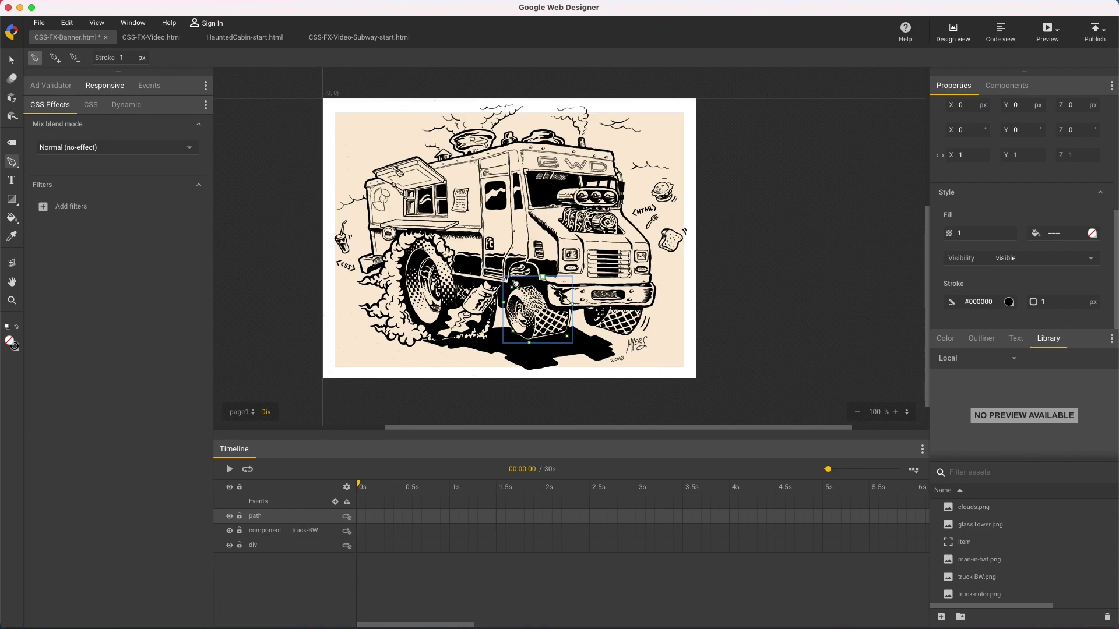
Fill the tyre shape blue (#5492f1), set its stroke to 0, and move it beneath the truck
{"action": "left_click", "coordinate": [1093, 235]}
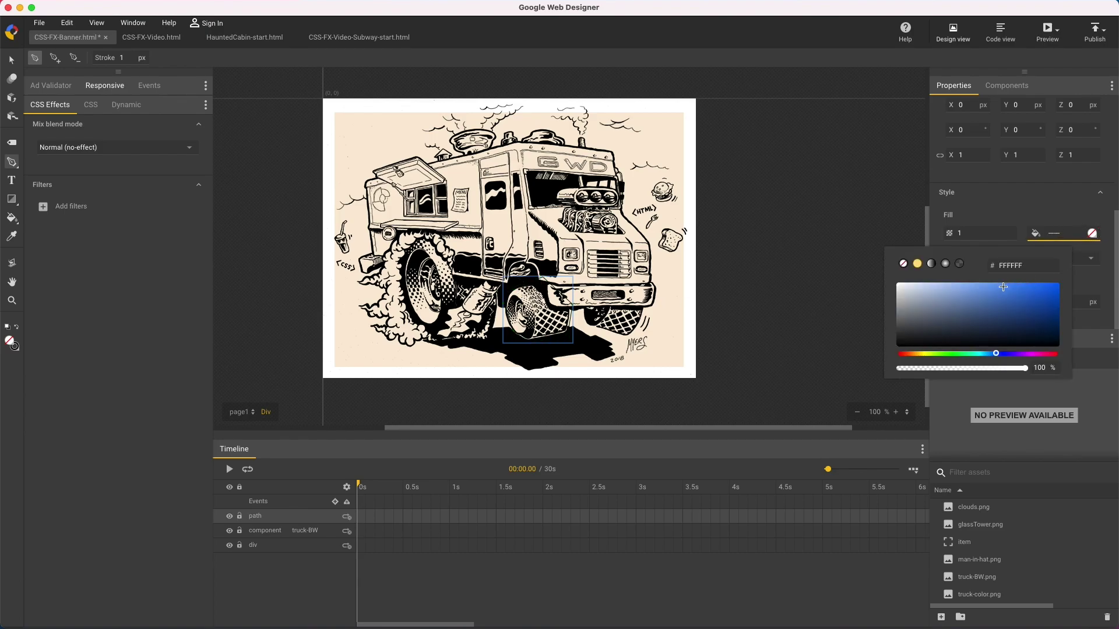
{"action": "left_click", "coordinate": [1003, 287]}
{"action": "left_click", "coordinate": [1070, 298]}
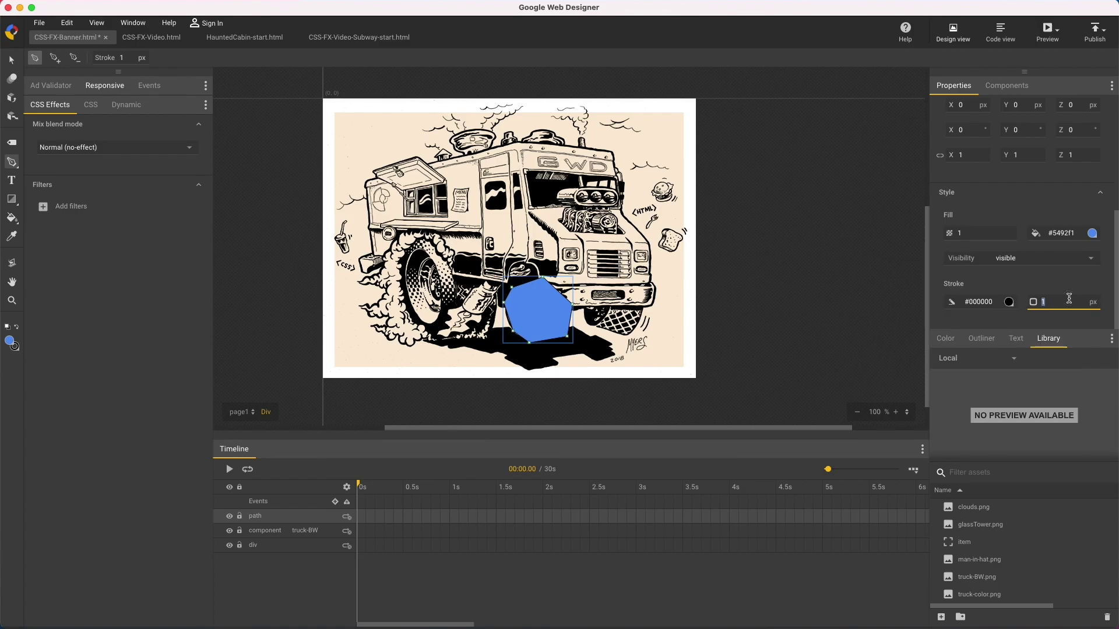
{"action": "type", "text": "0"}
{"action": "key", "text": "Return"}
{"action": "left_click_drag", "start_coordinate": [334, 515], "coordinate": [321, 544]}
Place truck-color.png aligned top-left and move its layer below truck-BW
{"action": "left_click", "coordinate": [977, 600]}
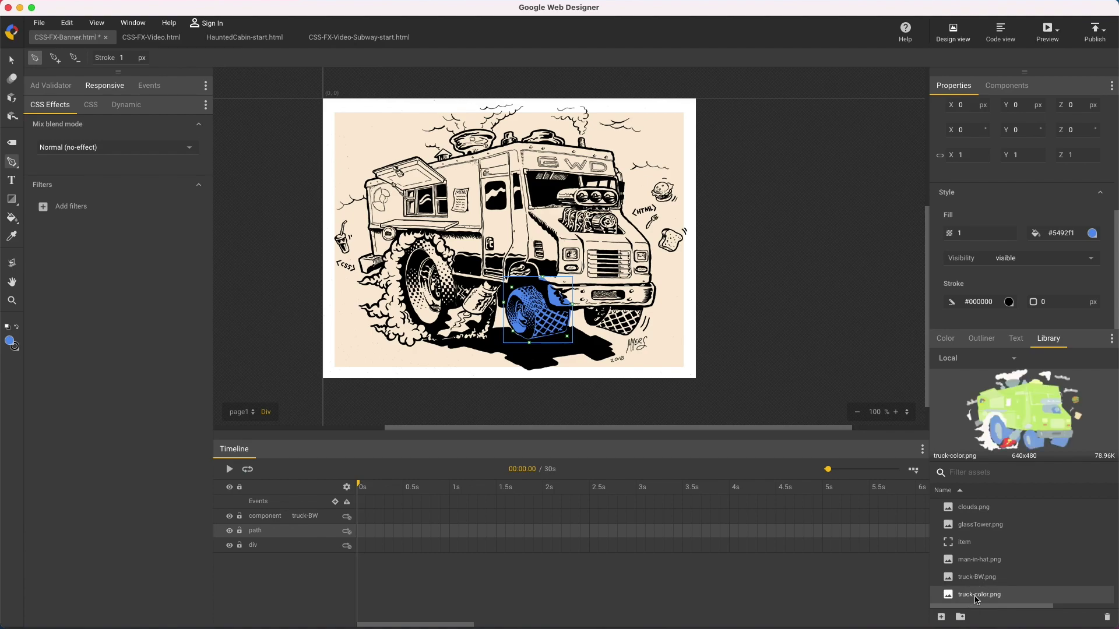
{"action": "left_click_drag", "start_coordinate": [952, 598], "coordinate": [454, 248]}
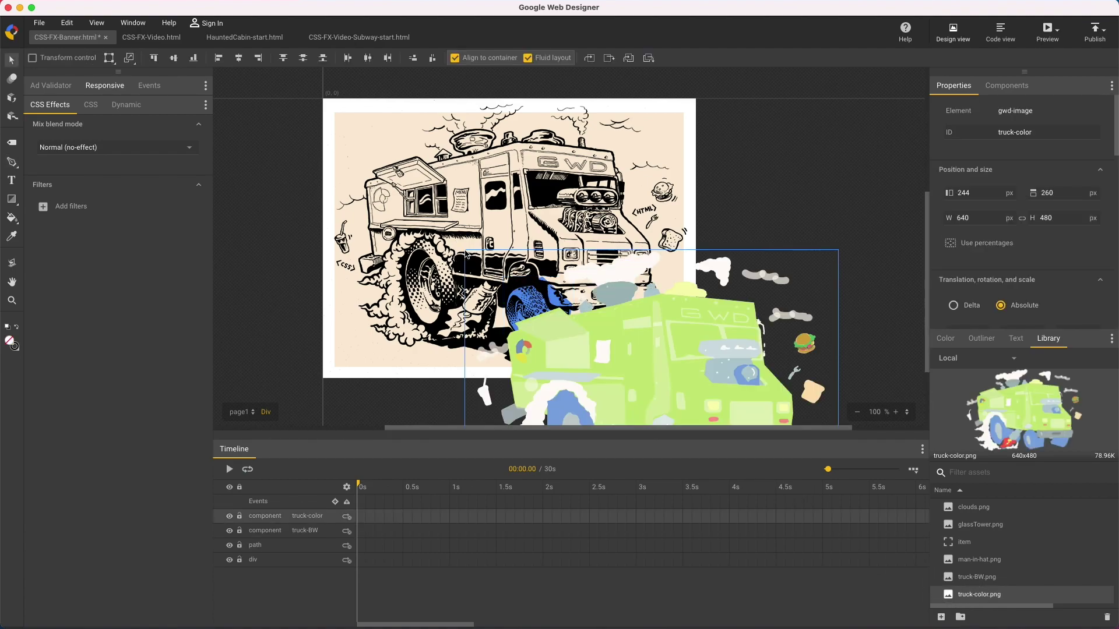
{"action": "left_click", "coordinate": [154, 58]}
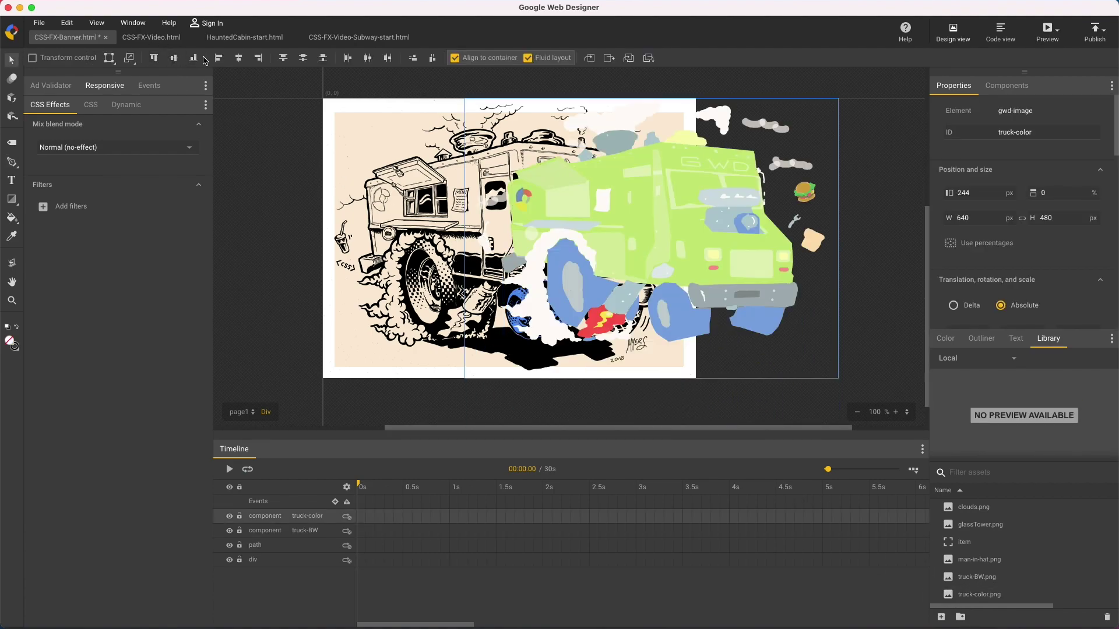
{"action": "left_click", "coordinate": [219, 58]}
{"action": "left_click_drag", "start_coordinate": [317, 517], "coordinate": [303, 535]}
Try Screen and Overlay on truck-BW, then settle on the Exclusion blend mode
{"action": "left_click", "coordinate": [300, 516]}
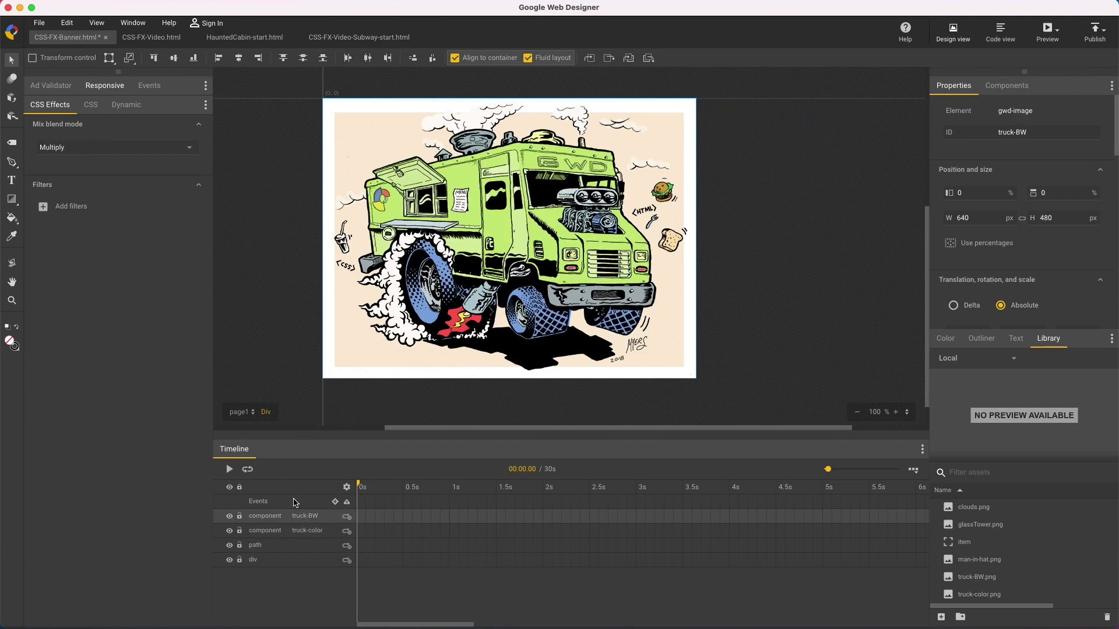
{"action": "left_click", "coordinate": [102, 148]}
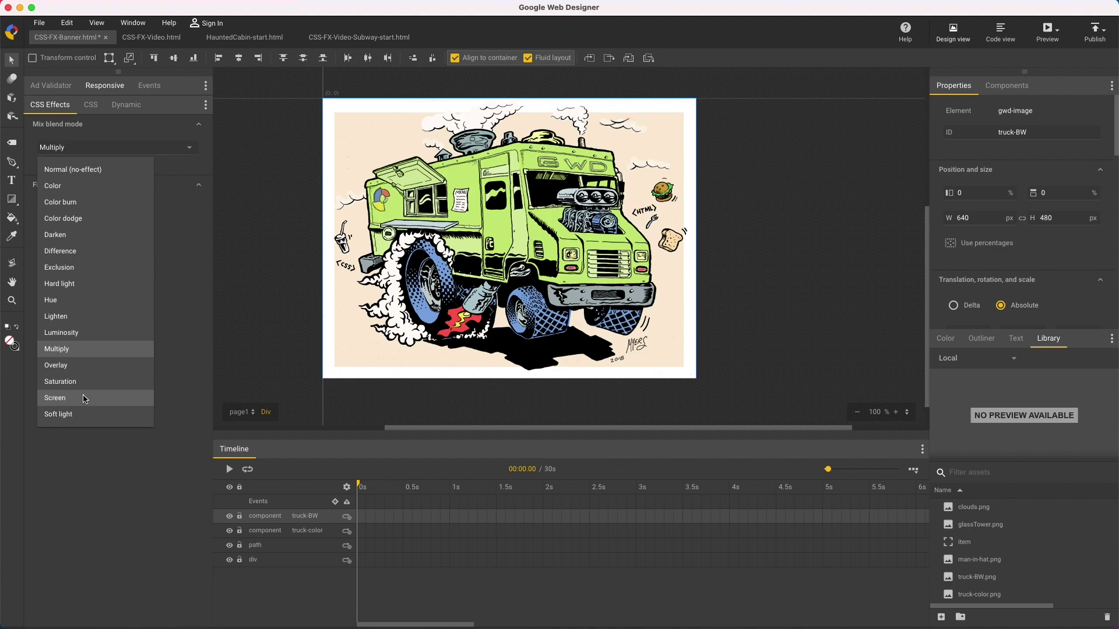
{"action": "left_click", "coordinate": [86, 399]}
{"action": "left_click", "coordinate": [97, 152]}
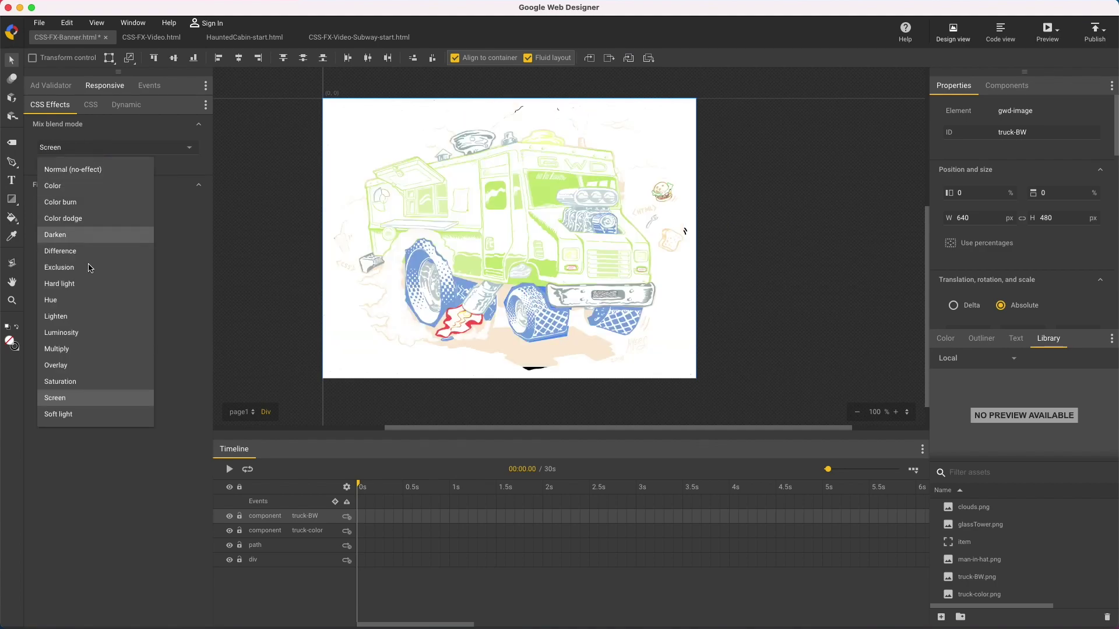
{"action": "left_click", "coordinate": [81, 370]}
{"action": "left_click", "coordinate": [119, 150]}
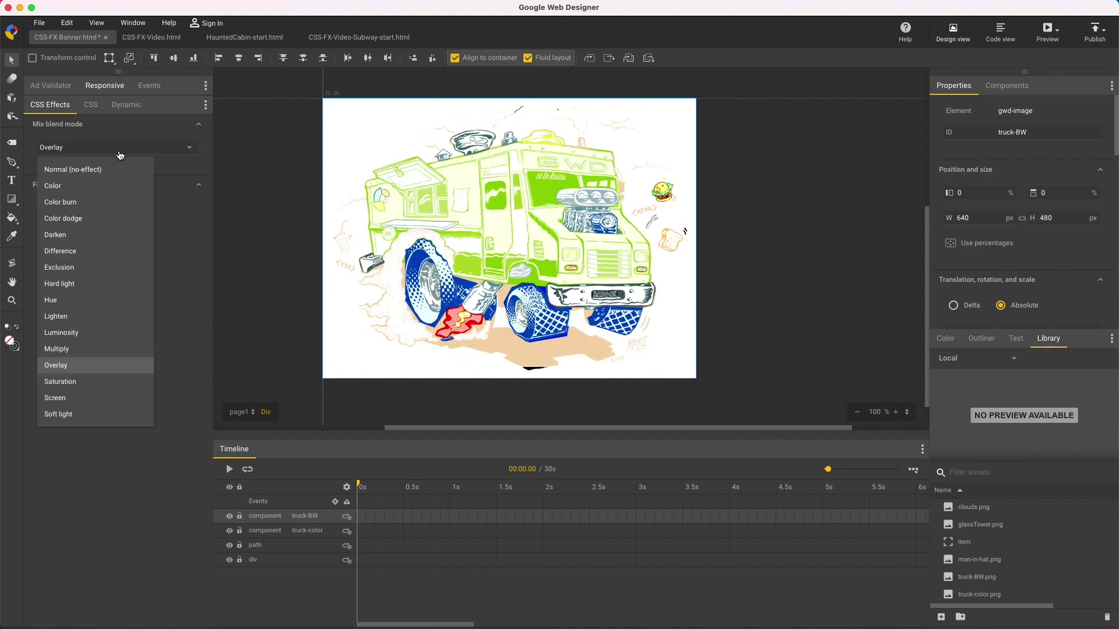
{"action": "left_click", "coordinate": [115, 268]}
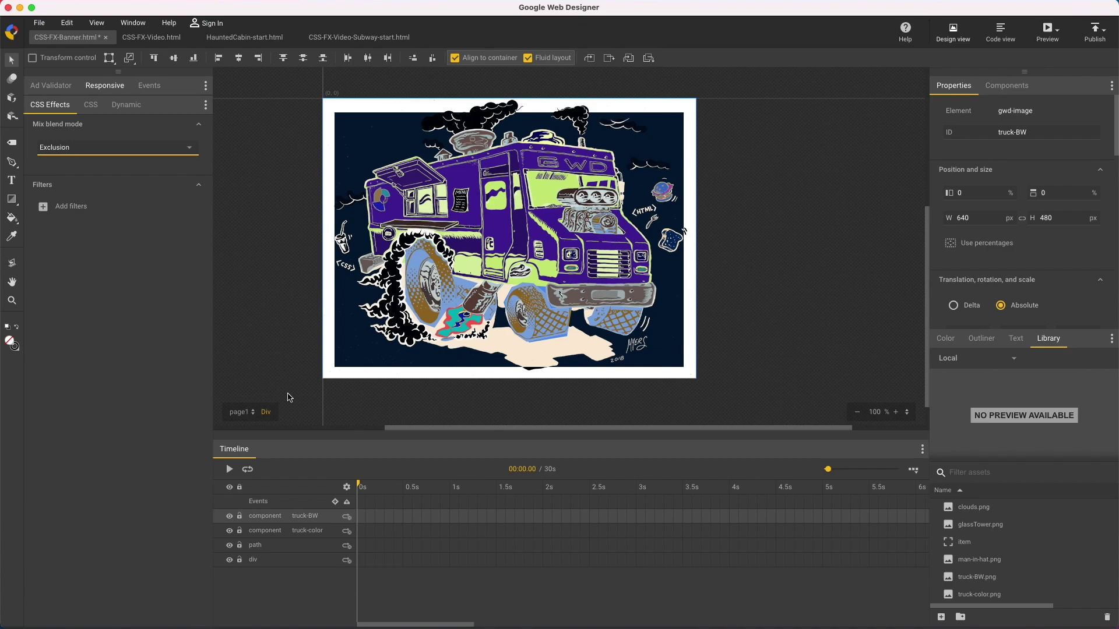
Delete the truck and tyre layers, fill the div Magenta (#ff00ff), and place clouds.png at the page top
{"action": "key", "text": "Delete"}
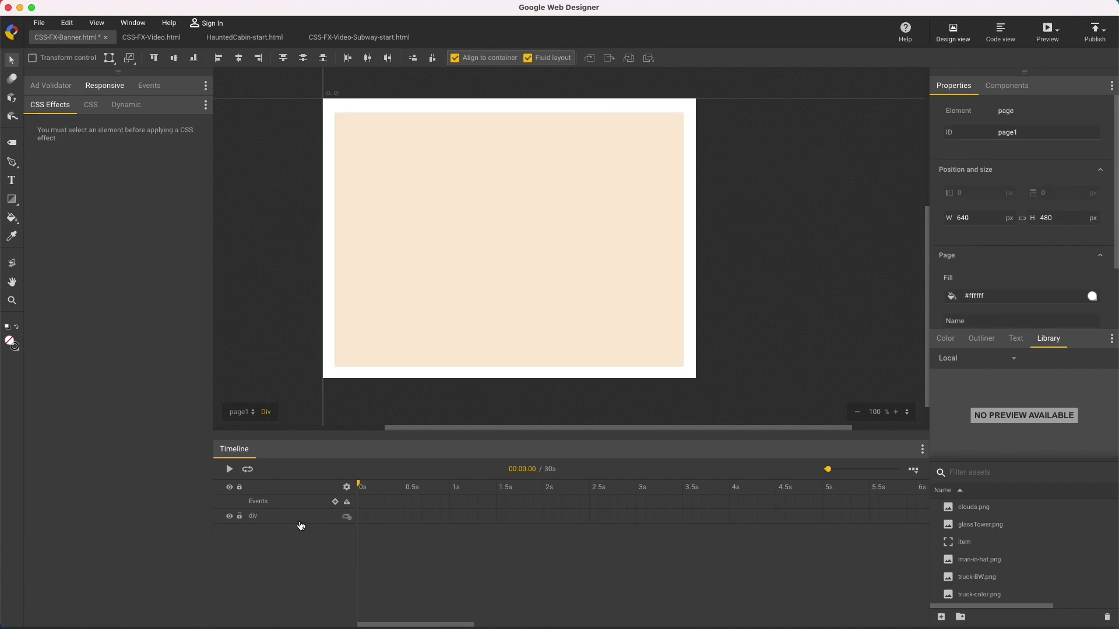
{"action": "left_click", "coordinate": [301, 521]}
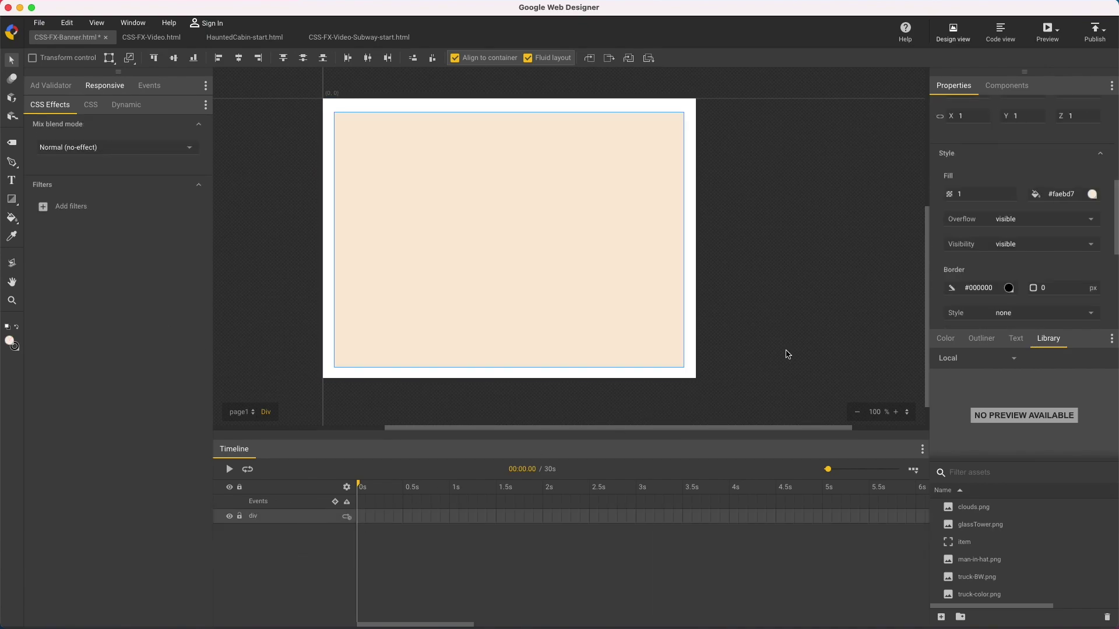
{"action": "left_click", "coordinate": [1079, 196]}
{"action": "type", "text": "Magenta"}
{"action": "key", "text": "Return"}
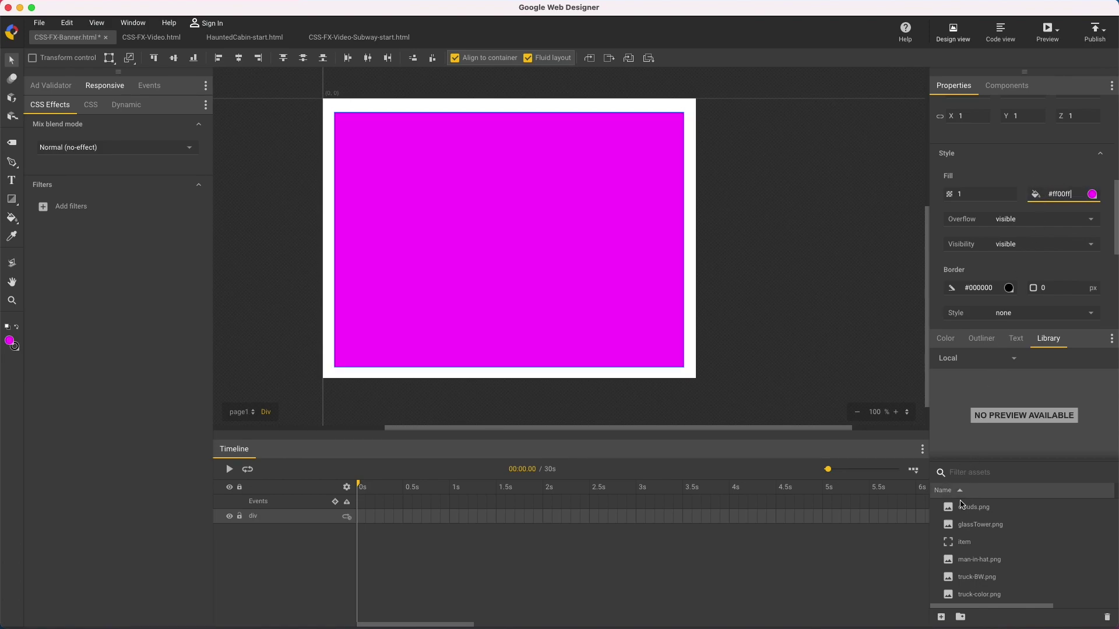
{"action": "left_click_drag", "start_coordinate": [951, 506], "coordinate": [499, 206]}
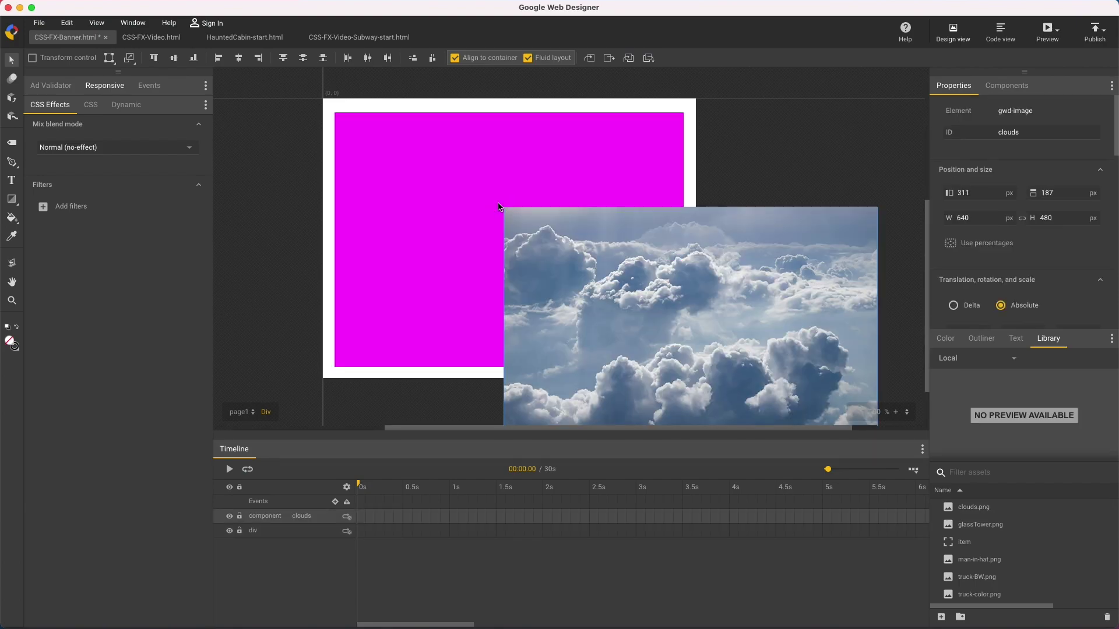
{"action": "left_click", "coordinate": [154, 58]}
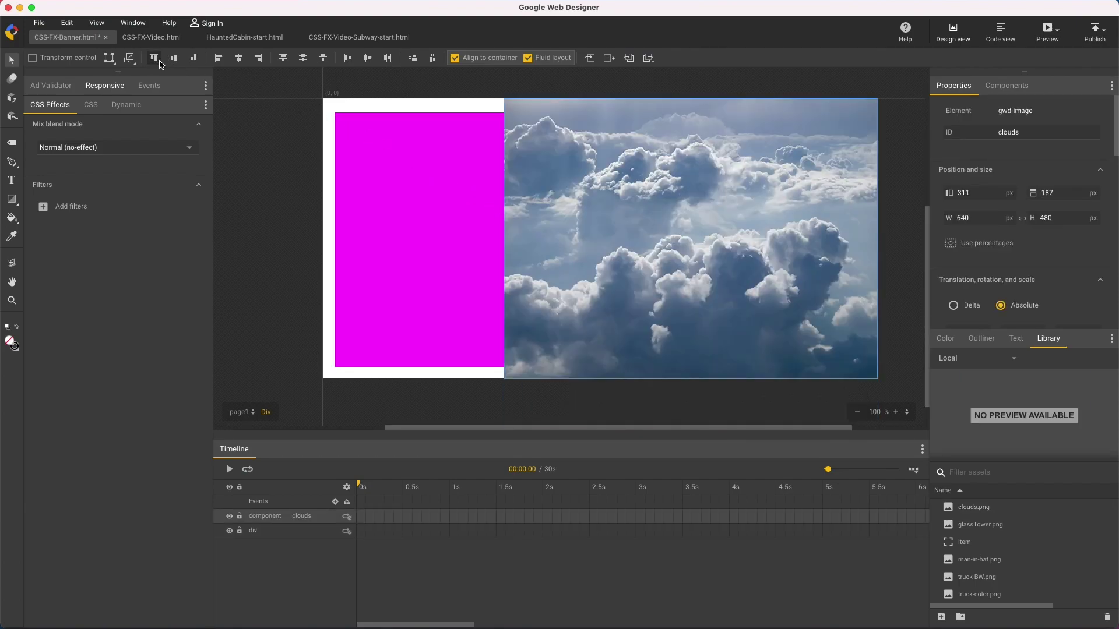
Align the clouds left, then try Luminosity, Screen and Hard light before choosing Difference blending
{"action": "left_click", "coordinate": [218, 58]}
{"action": "left_click", "coordinate": [150, 153]}
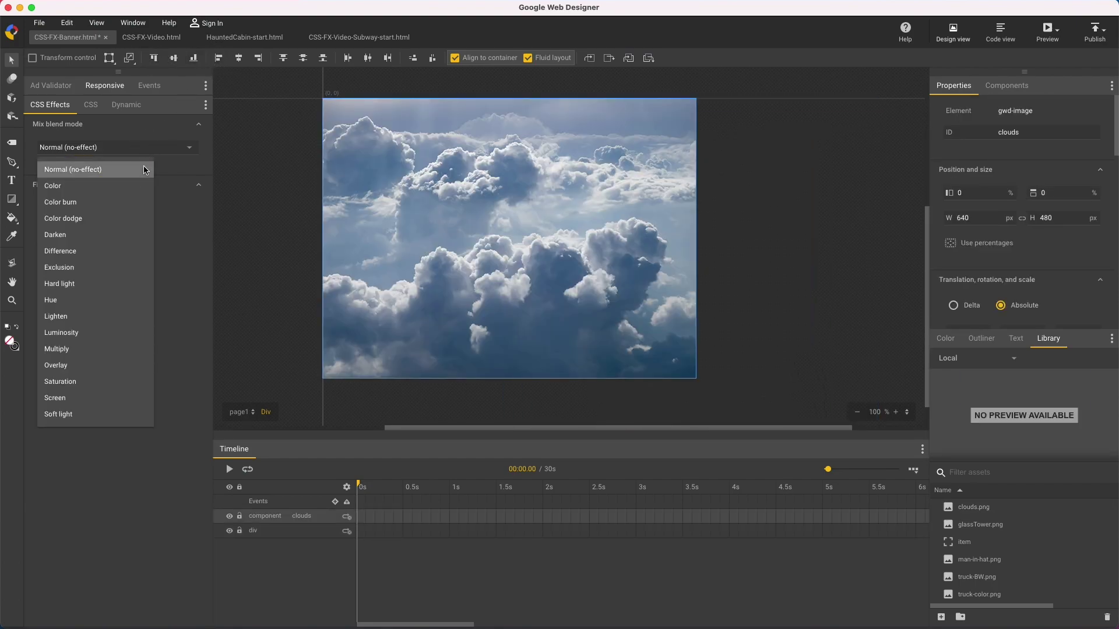
{"action": "left_click", "coordinate": [105, 333]}
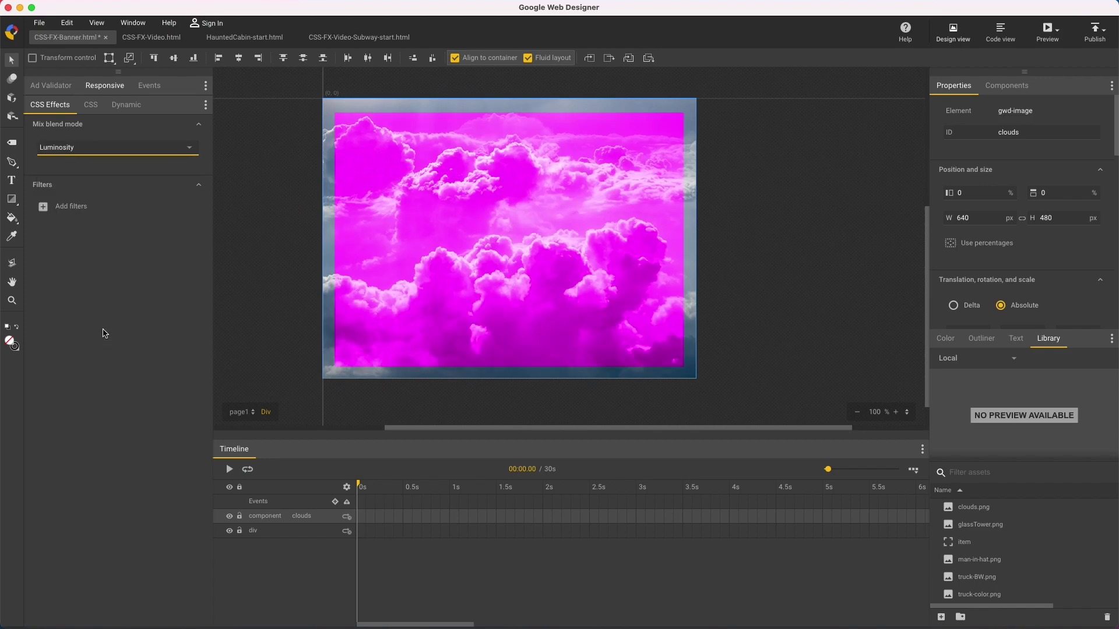
{"action": "left_click", "coordinate": [129, 147]}
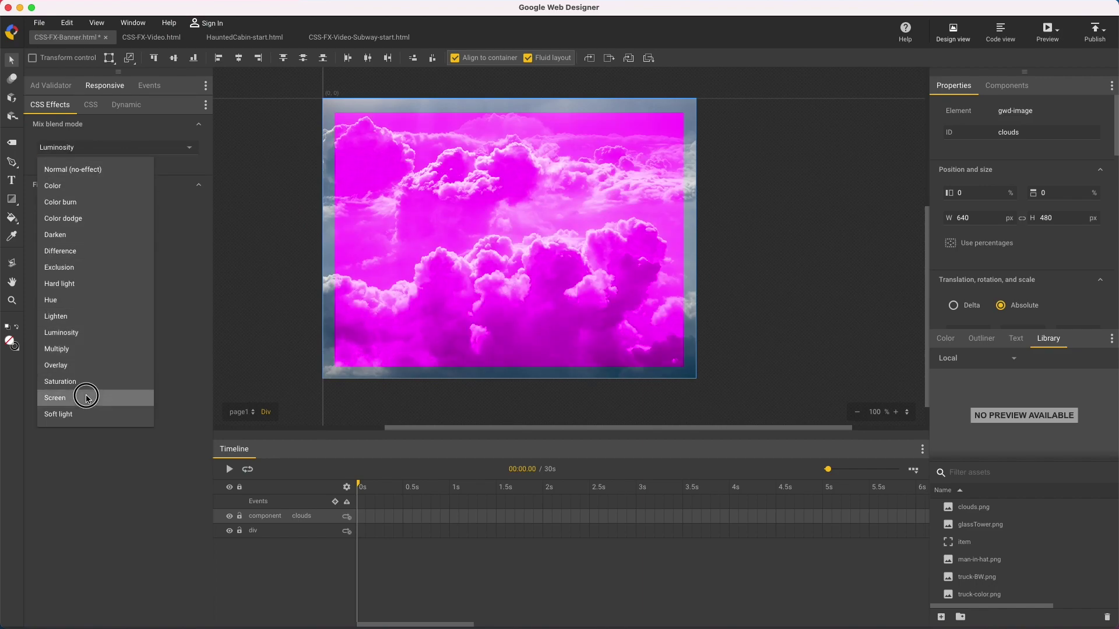
{"action": "left_click", "coordinate": [87, 396]}
{"action": "left_click", "coordinate": [123, 152]}
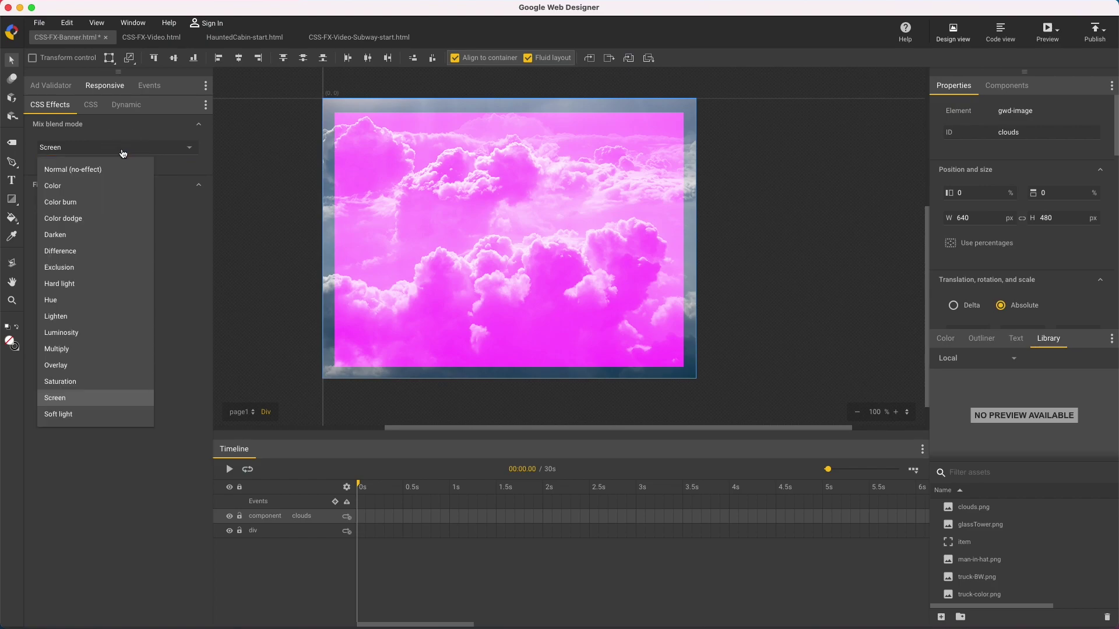
{"action": "left_click", "coordinate": [100, 284]}
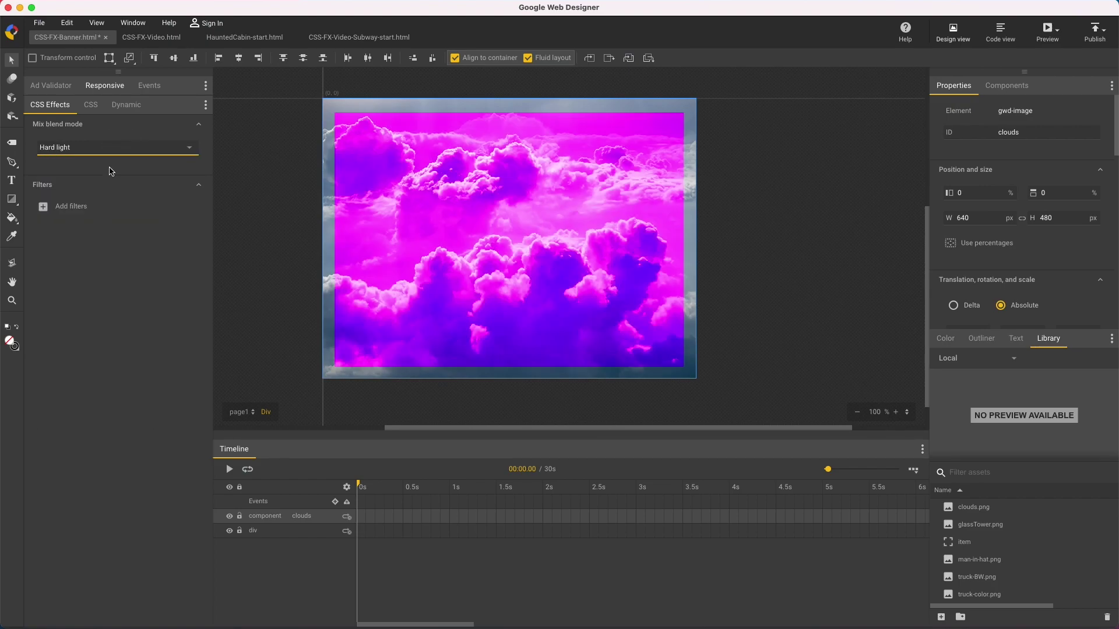
{"action": "left_click", "coordinate": [120, 147]}
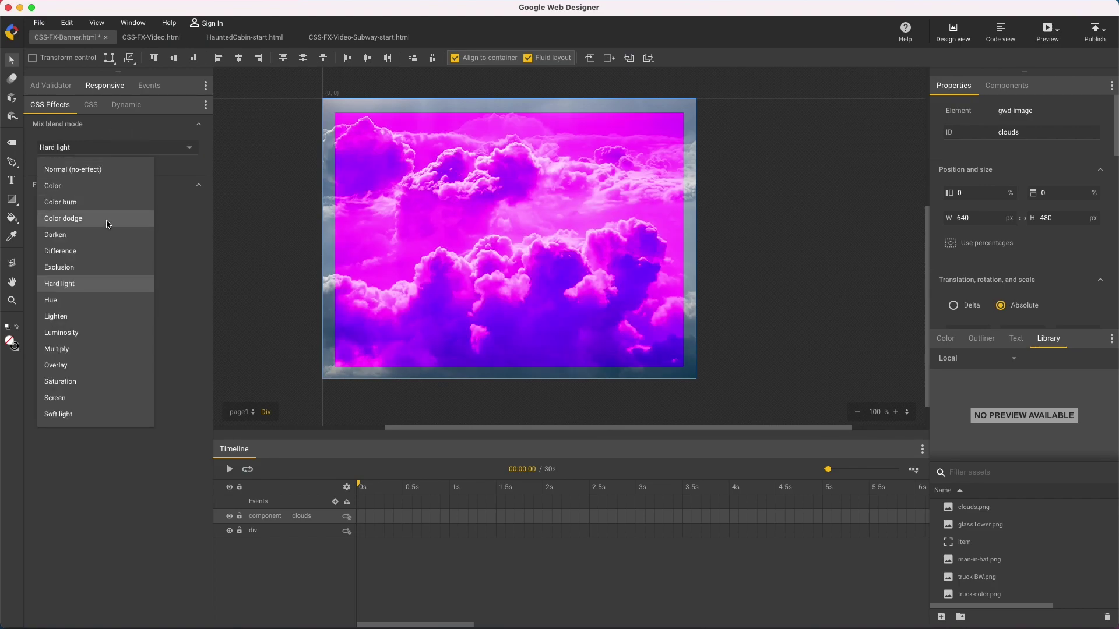
{"action": "left_click", "coordinate": [103, 261]}
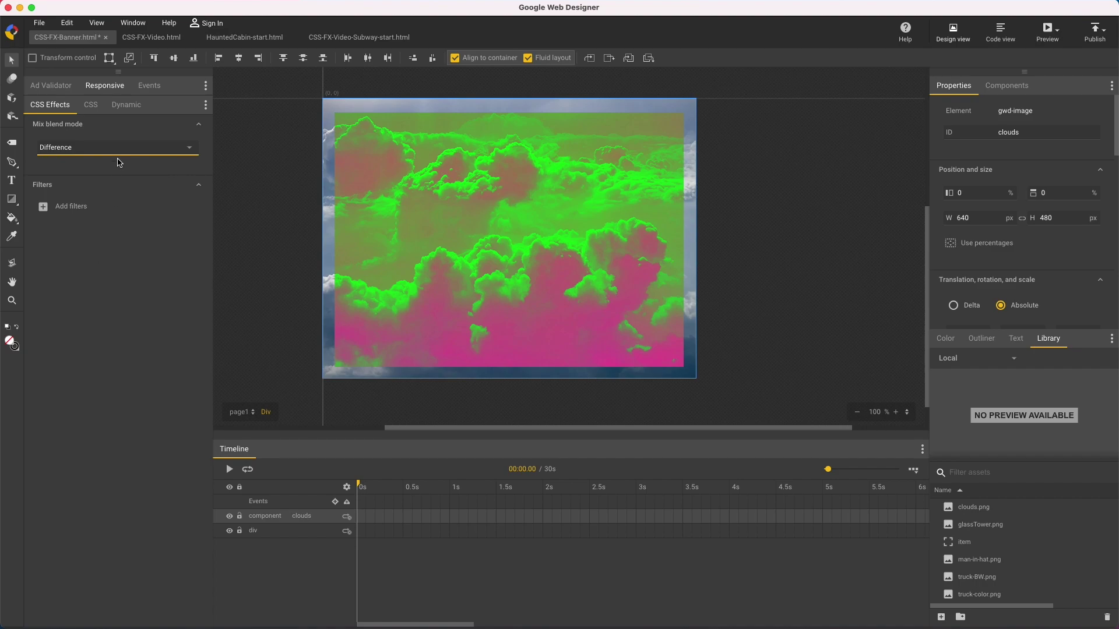
In CSS-FX-Video.html, draw a div covering most of the video stage
{"action": "left_click", "coordinate": [153, 39]}
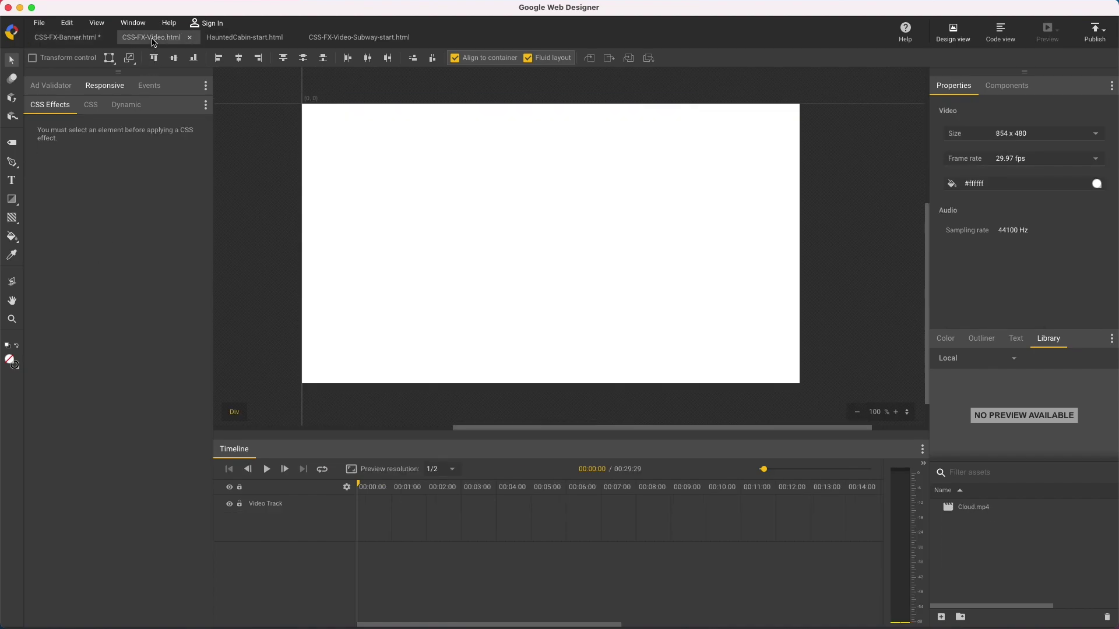
{"action": "left_click", "coordinate": [12, 143]}
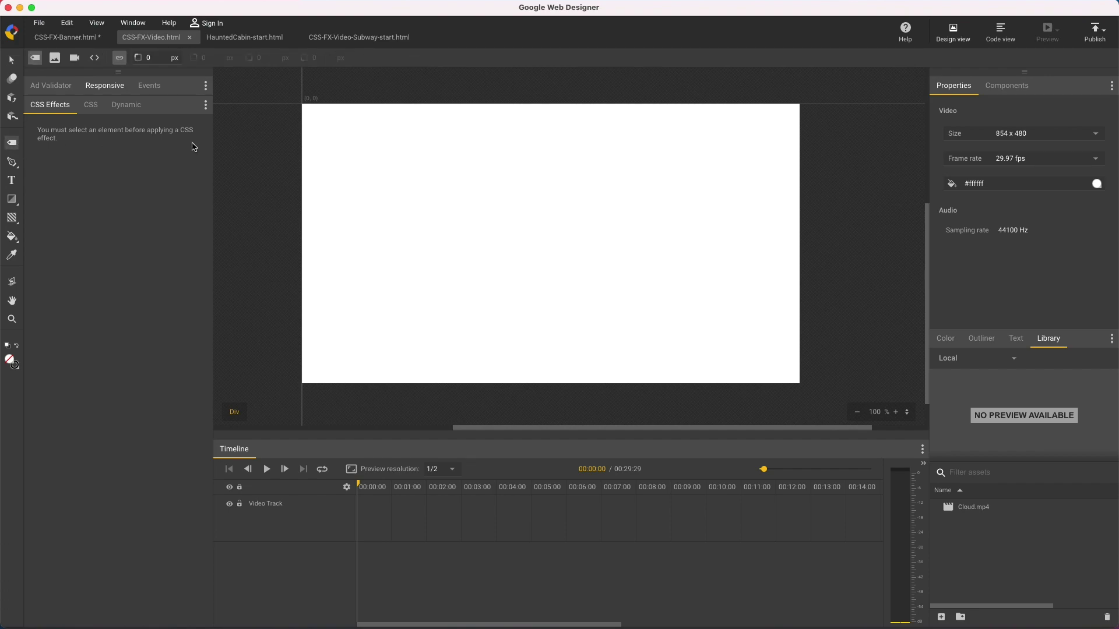
{"action": "mouse_move", "coordinate": [311, 115]}
{"action": "left_mouse_down"}
{"action": "mouse_move", "coordinate": [557, 270]}
{"action": "mouse_move", "coordinate": [790, 378]}
{"action": "left_mouse_up"}
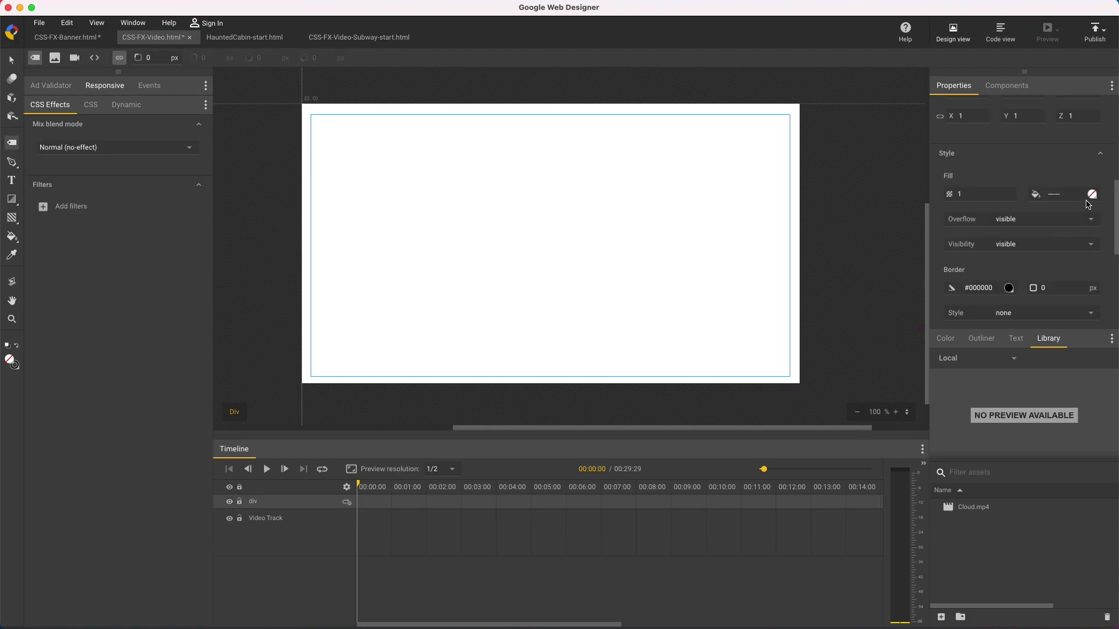
Fill the new div Magenta (#ff00ff) and move its layer below the Video Track
{"action": "left_click", "coordinate": [1057, 194]}
{"action": "type", "text": "Magenta"}
{"action": "key", "text": "Return"}
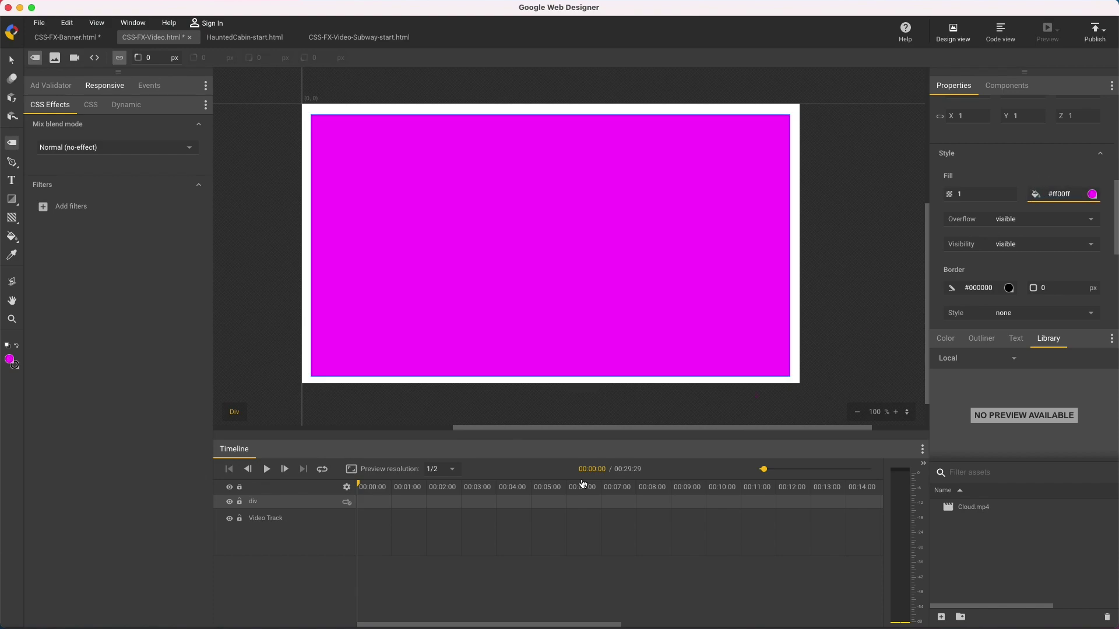
{"action": "left_click_drag", "start_coordinate": [317, 500], "coordinate": [318, 560]}
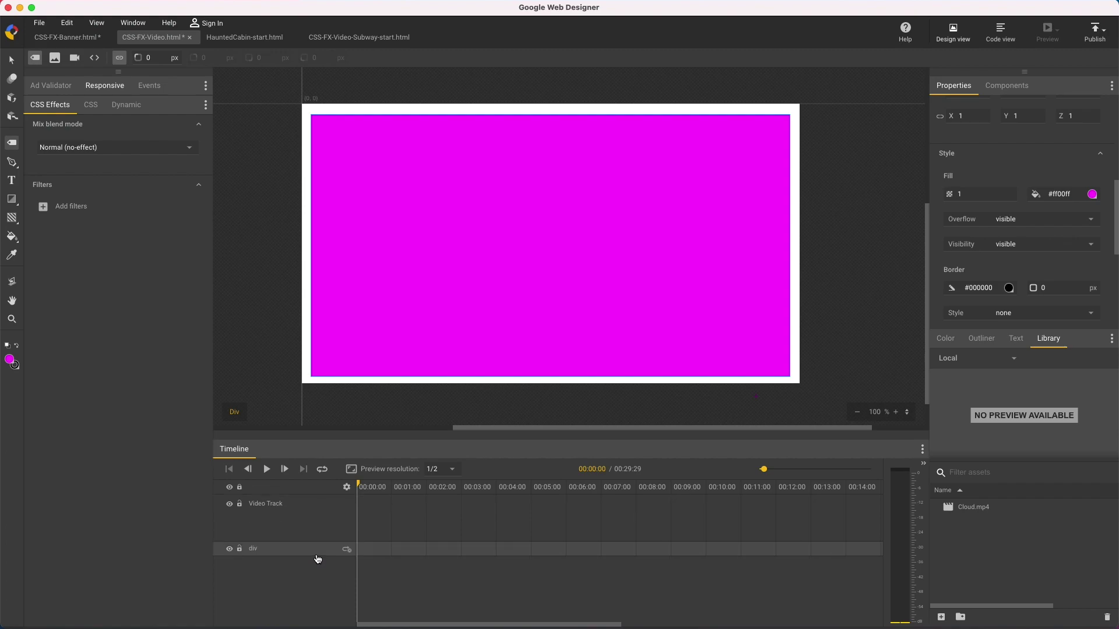
Add Cloud.mp4 to the Video Track, set Luminosity blending, and play it to preview the magenta tint
{"action": "left_click", "coordinate": [949, 508]}
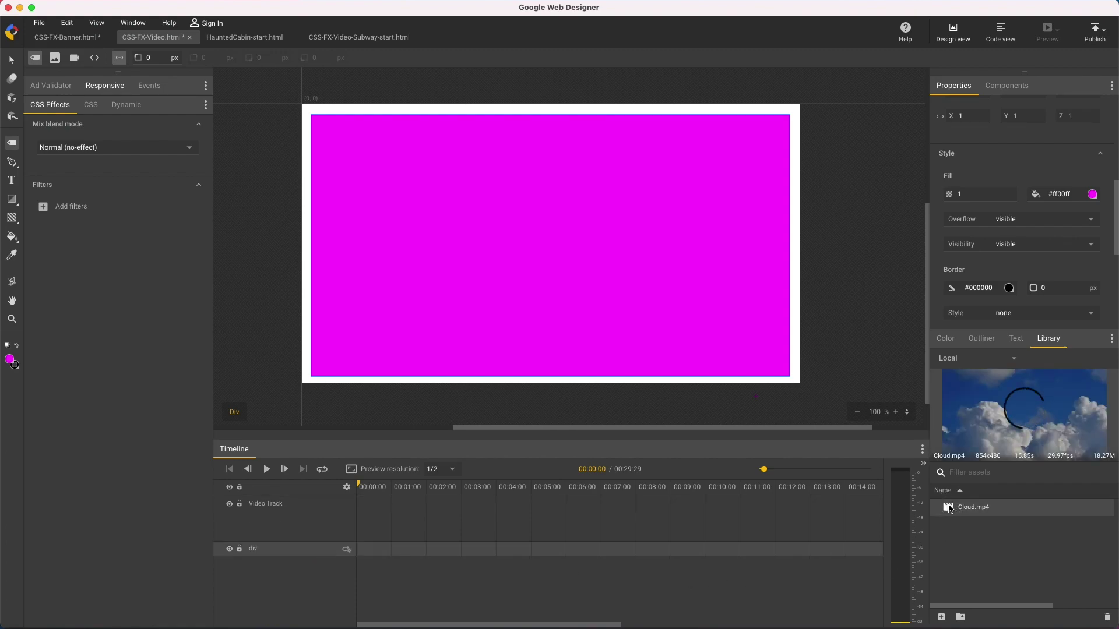
{"action": "left_click_drag", "start_coordinate": [949, 507], "coordinate": [357, 523]}
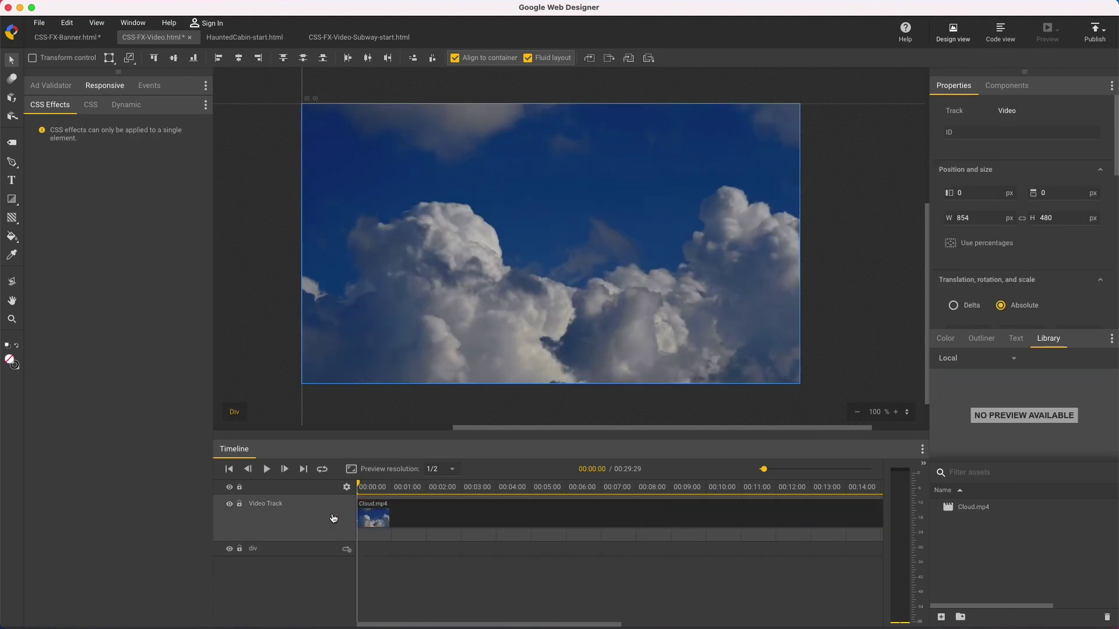
{"action": "left_click", "coordinate": [168, 148]}
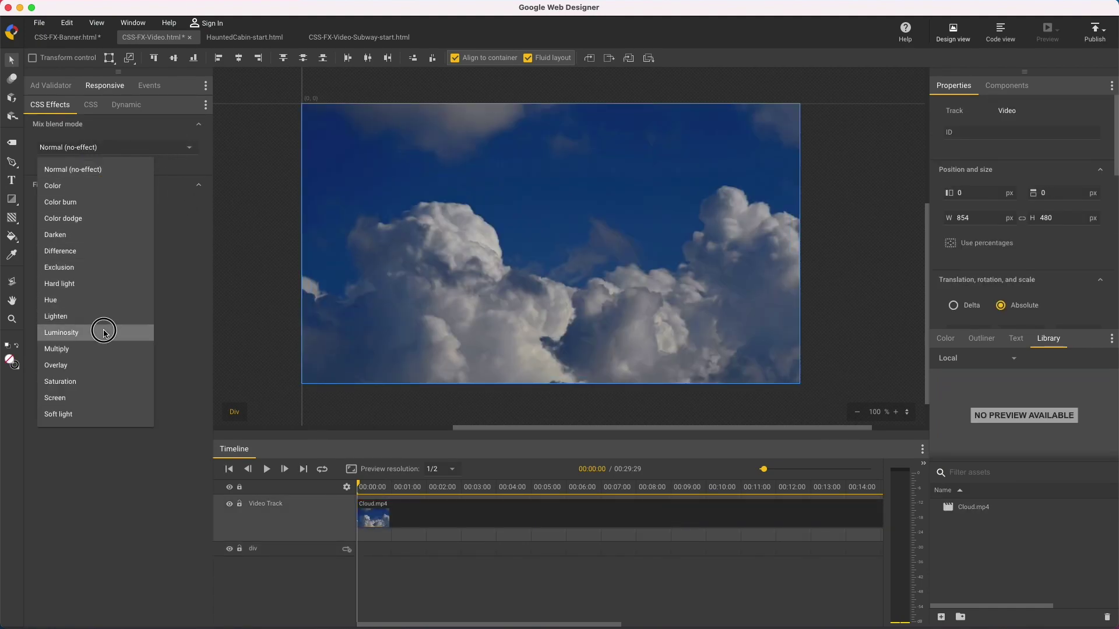
{"action": "left_click", "coordinate": [106, 333]}
{"action": "left_click", "coordinate": [267, 470]}
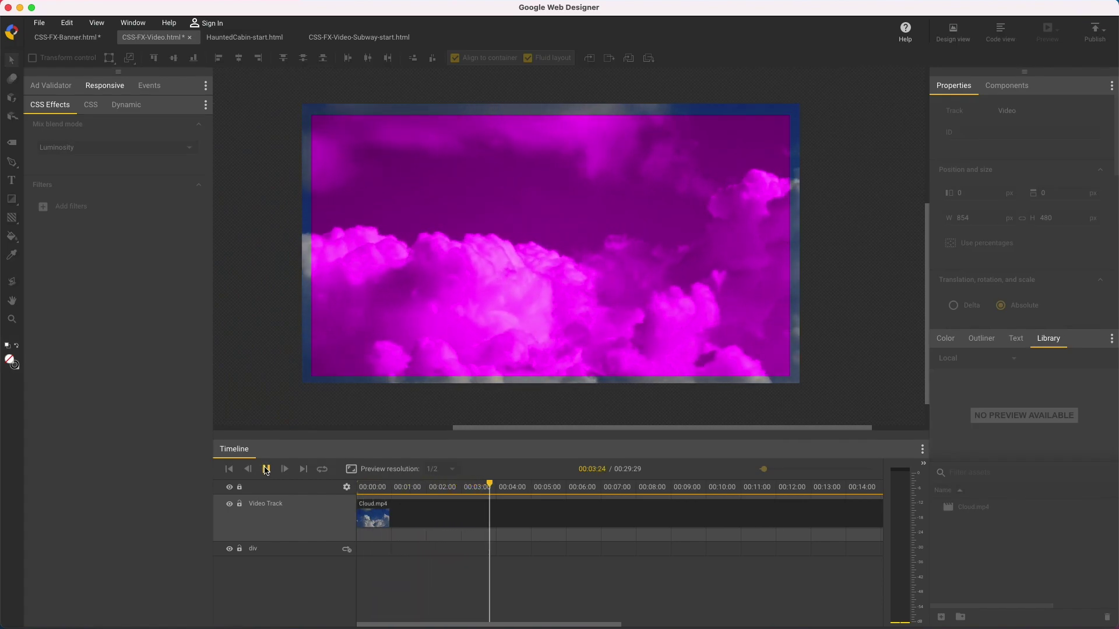
Stop playback and draw a text box across the video
{"action": "left_click", "coordinate": [266, 470]}
{"action": "left_click", "coordinate": [13, 182]}
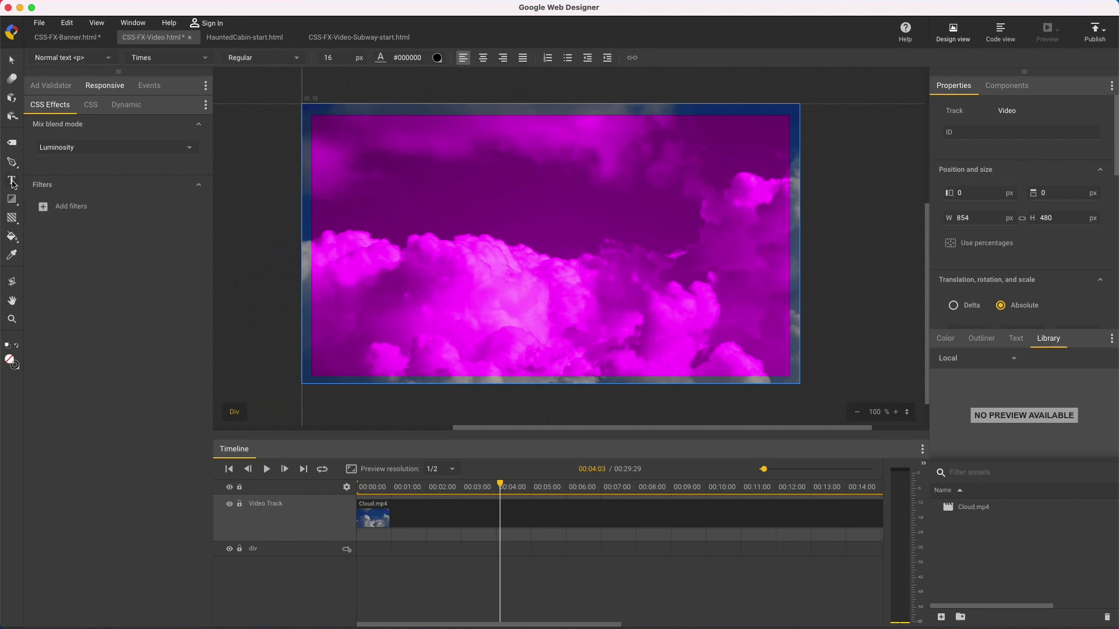
{"action": "left_click_drag", "start_coordinate": [329, 218], "coordinate": [766, 348]}
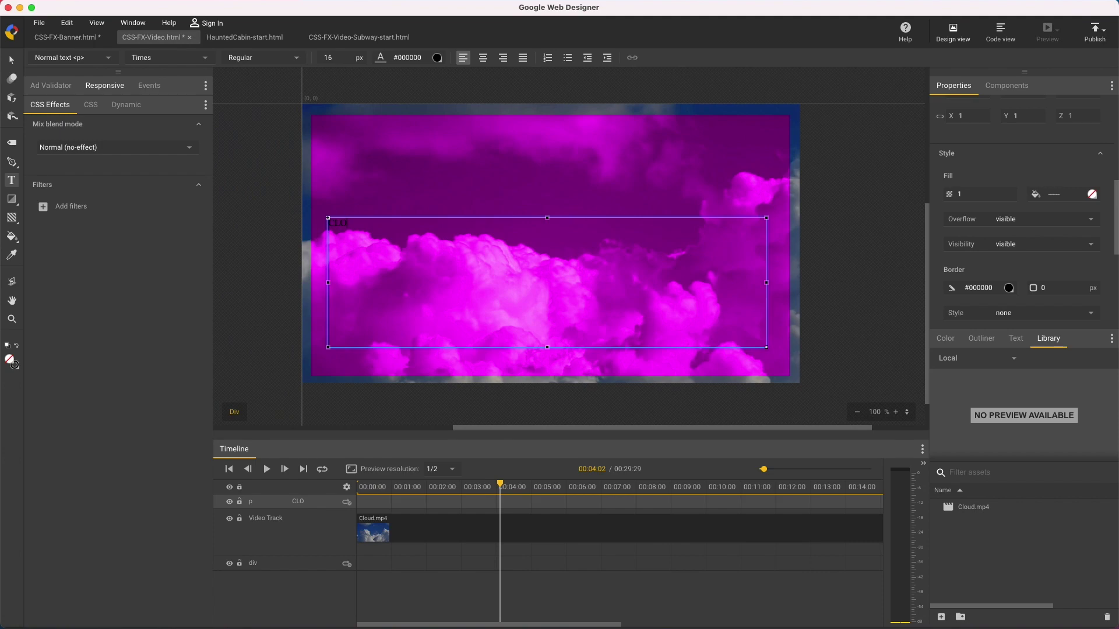
Make the CLOUDS text bold, centred, 170 px and dodgerBlue (#1e90ff)
{"action": "left_click", "coordinate": [1027, 340]}
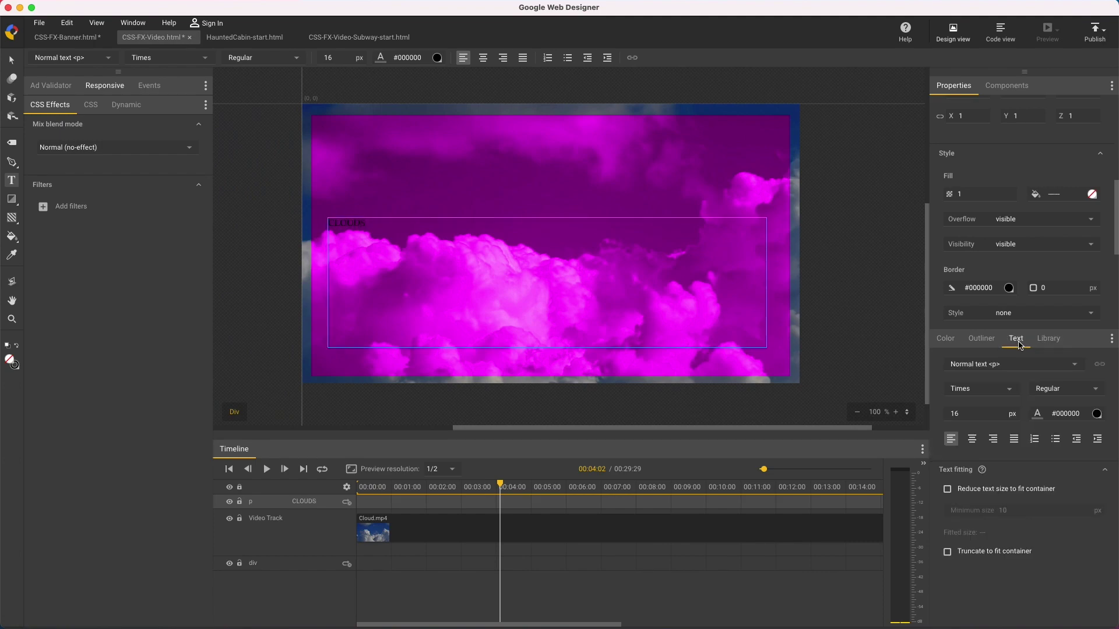
{"action": "left_click", "coordinate": [1055, 389]}
{"action": "left_click", "coordinate": [1064, 443]}
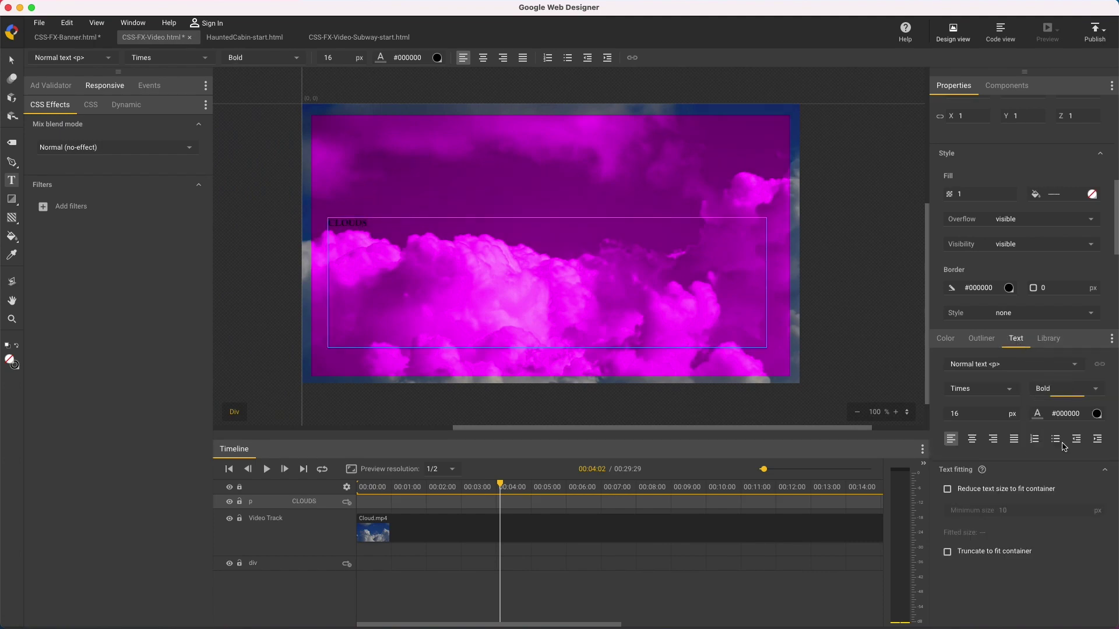
{"action": "left_click", "coordinate": [972, 439]}
{"action": "double_click", "coordinate": [968, 415]}
{"action": "type", "text": "94"}
{"action": "key", "text": "Return"}
{"action": "type", "text": "170"}
{"action": "key", "text": "Return"}
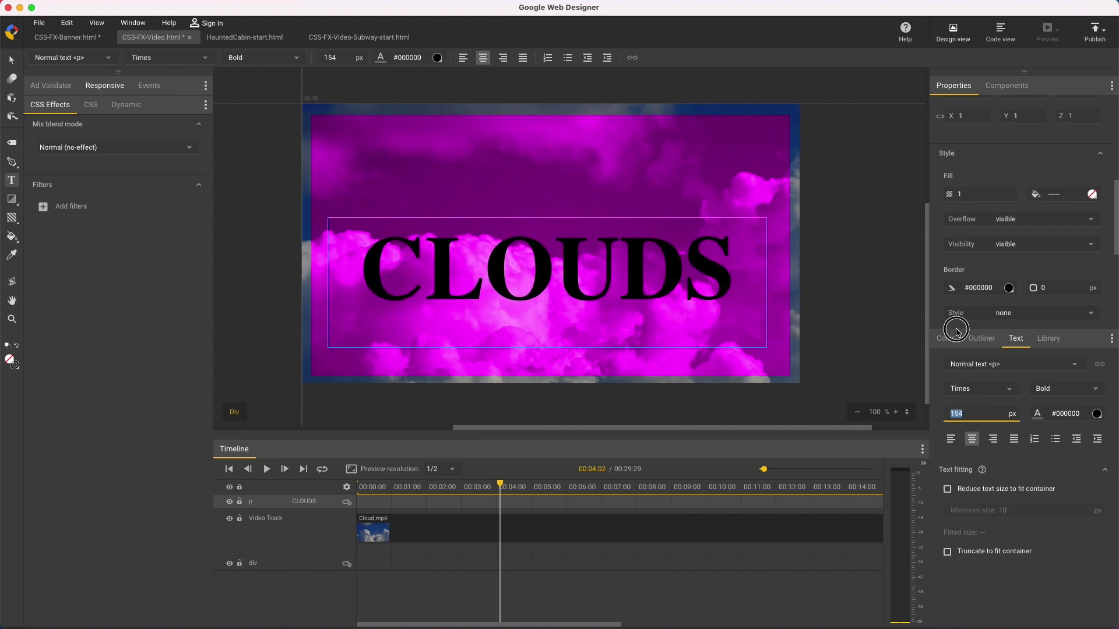
{"action": "left_click", "coordinate": [1084, 413]}
{"action": "type", "text": "dodgerBlue"}
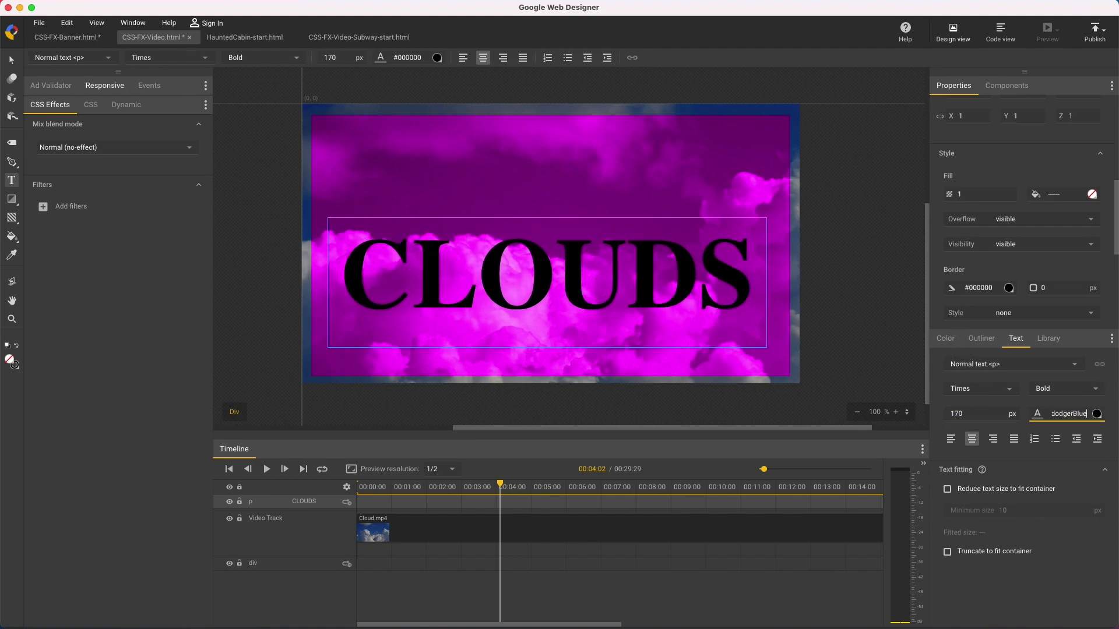
{"action": "key", "text": "Return"}
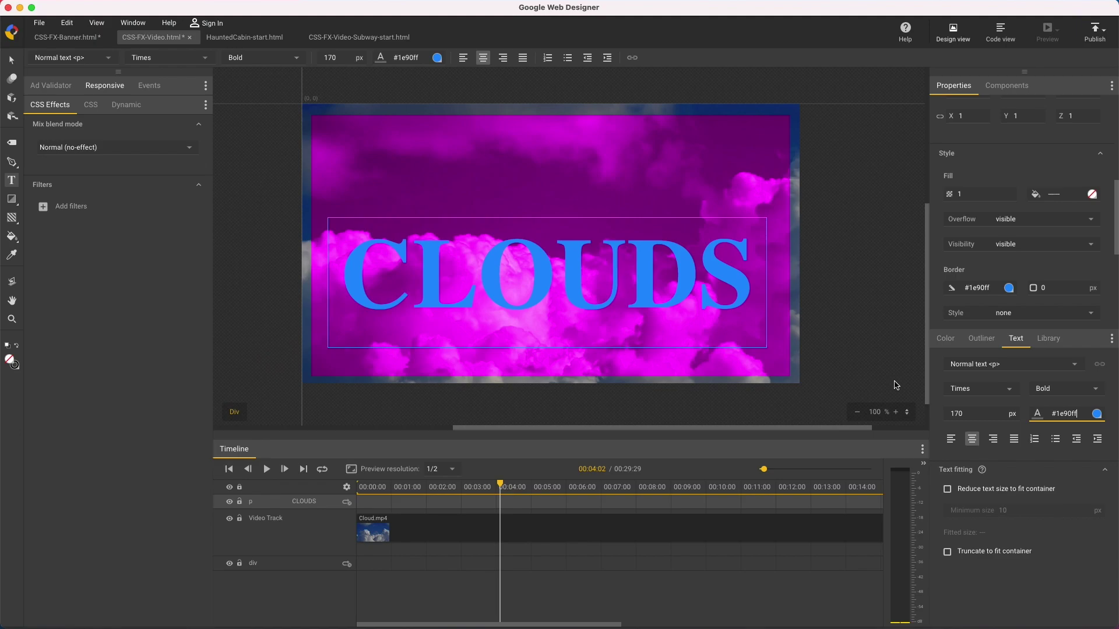
Set the CLOUDS text to the Hue blend mode and preview it over the playing video
{"action": "left_click", "coordinate": [160, 147]}
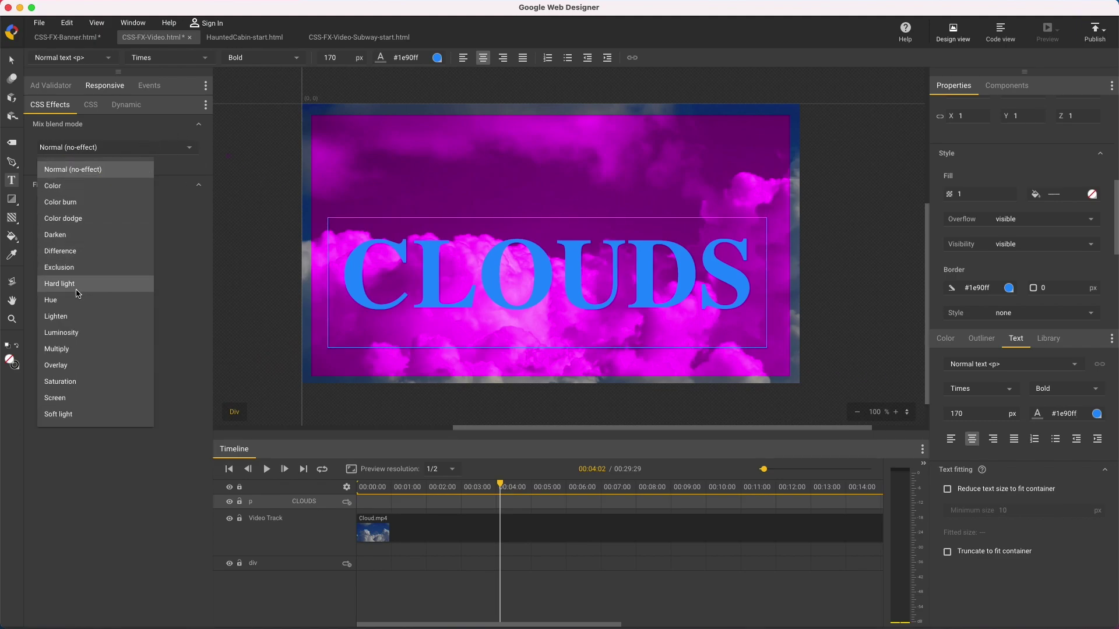
{"action": "left_click", "coordinate": [74, 302]}
{"action": "left_click", "coordinate": [266, 470]}
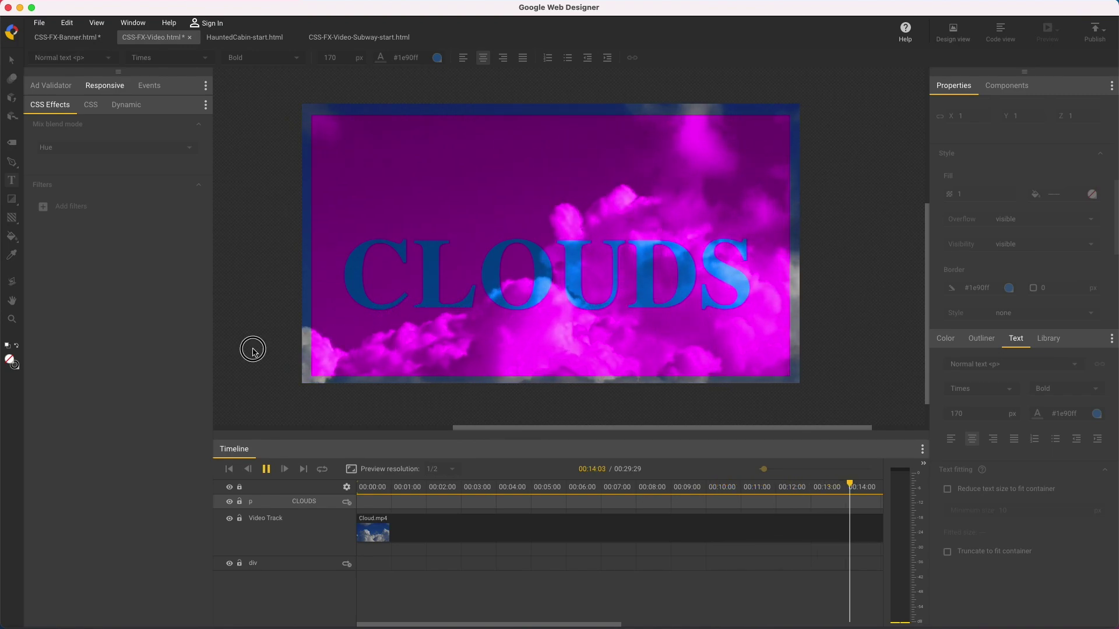
{"action": "key", "text": "space"}
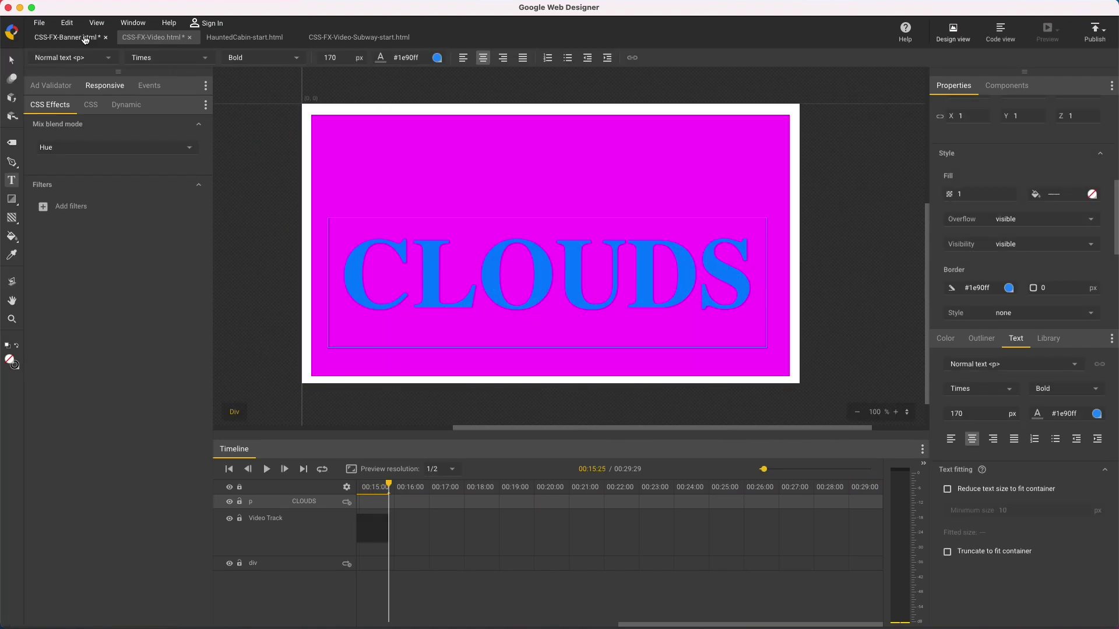
Back in CSS-FX-Banner.html, place glassTower.png from the Library aligned to the stage's top-left
{"action": "left_click", "coordinate": [85, 39]}
{"action": "left_click", "coordinate": [1048, 343]}
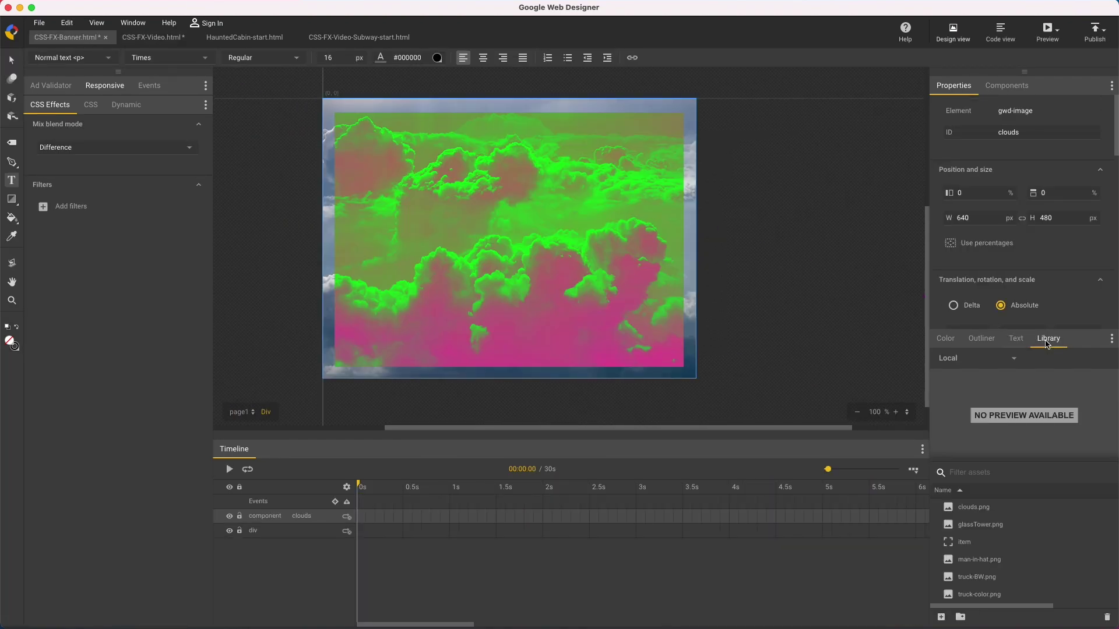
{"action": "left_click_drag", "start_coordinate": [981, 524], "coordinate": [515, 212]}
{"action": "left_click", "coordinate": [155, 58]}
{"action": "left_click", "coordinate": [219, 58]}
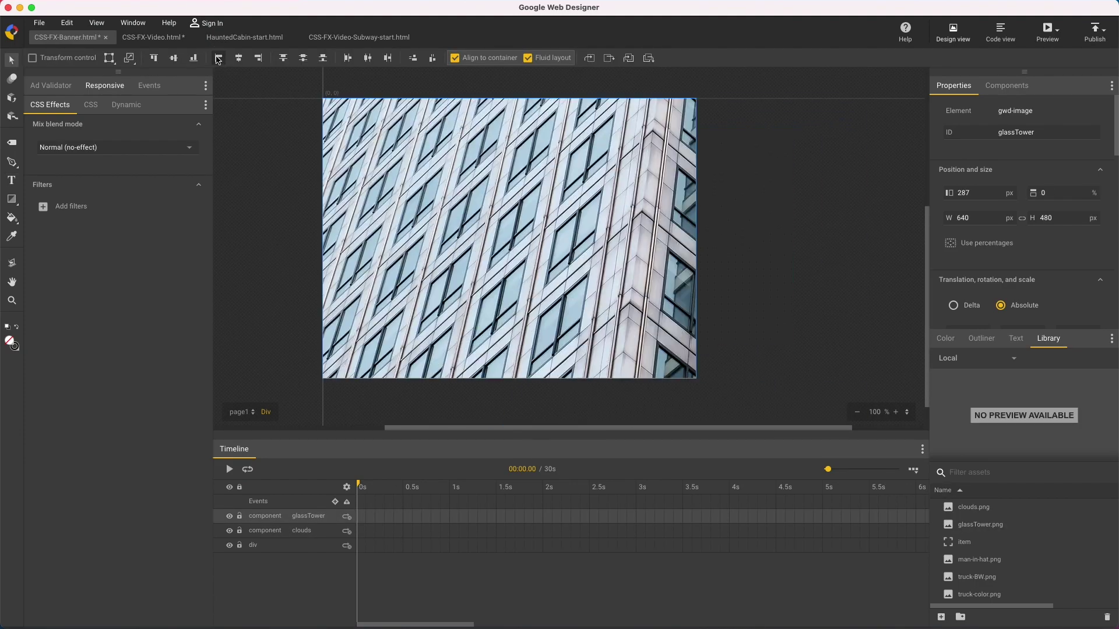
Add a centred 43 px text box reading 'Helping you reach your goals' near the image top
{"action": "left_click", "coordinate": [12, 180]}
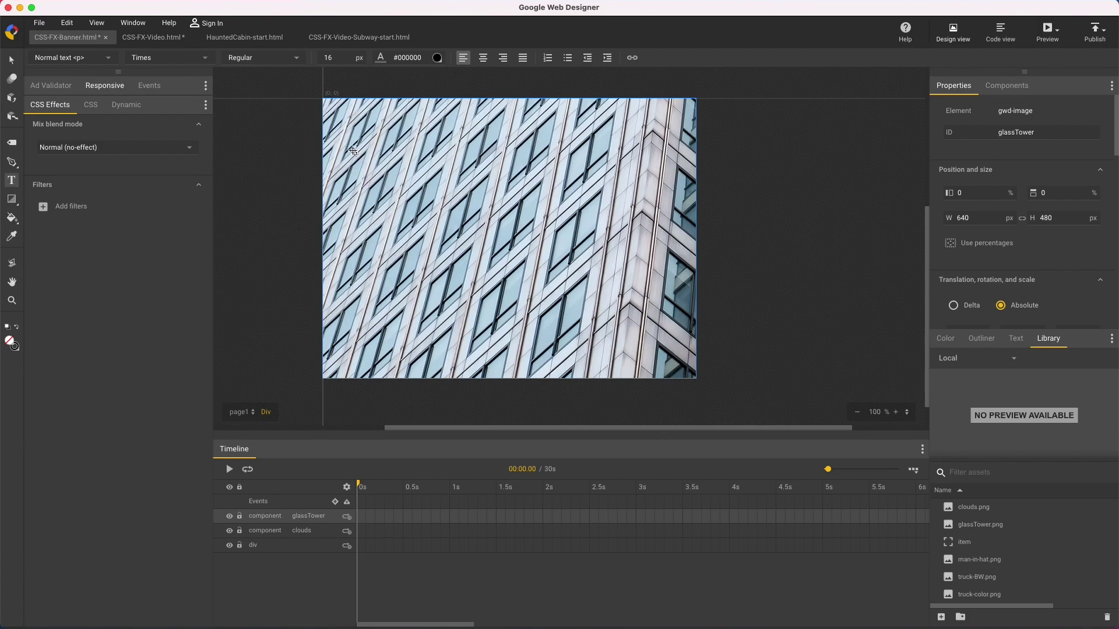
{"action": "left_click_drag", "start_coordinate": [347, 146], "coordinate": [673, 223]}
{"action": "type", "text": "Helping you reach your goals"}
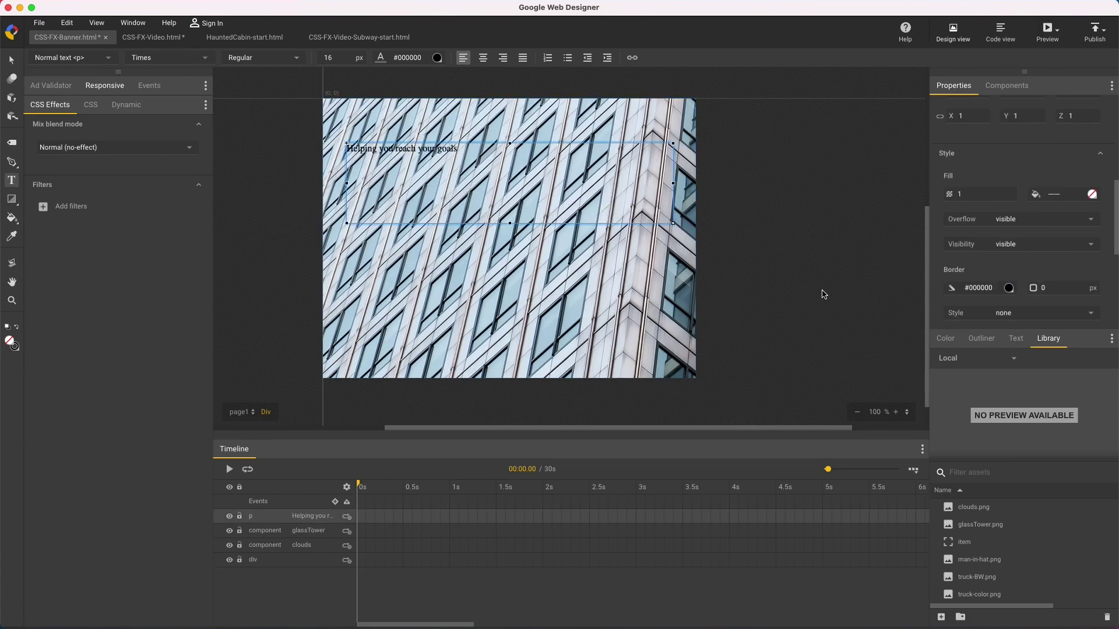
{"action": "left_click", "coordinate": [1015, 340]}
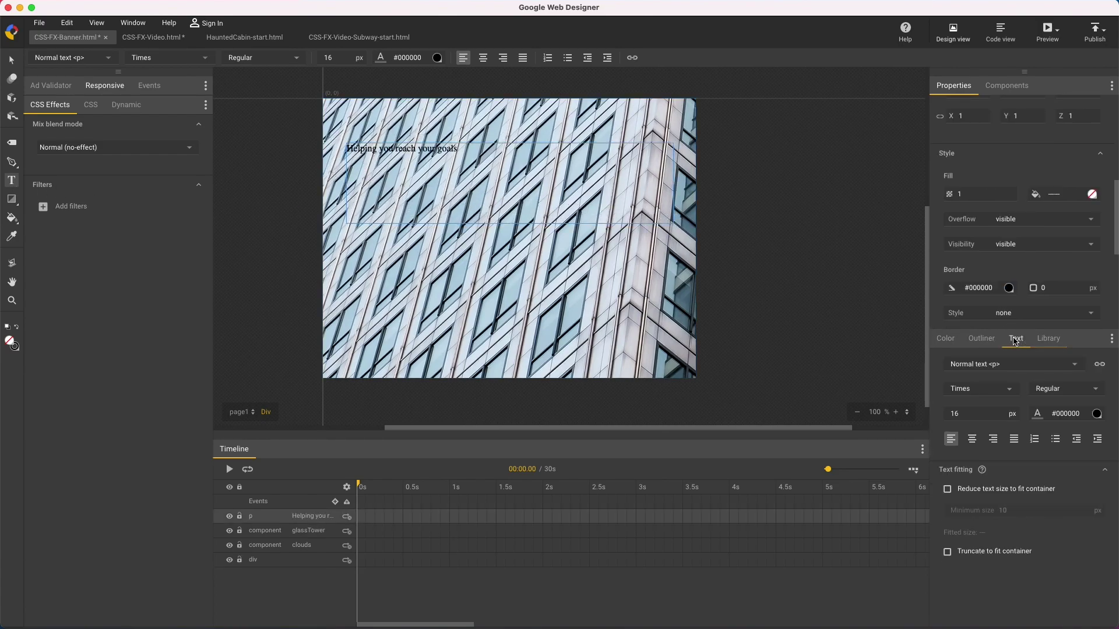
{"action": "left_click", "coordinate": [972, 440]}
{"action": "left_click_drag", "start_coordinate": [966, 413], "coordinate": [966, 399]}
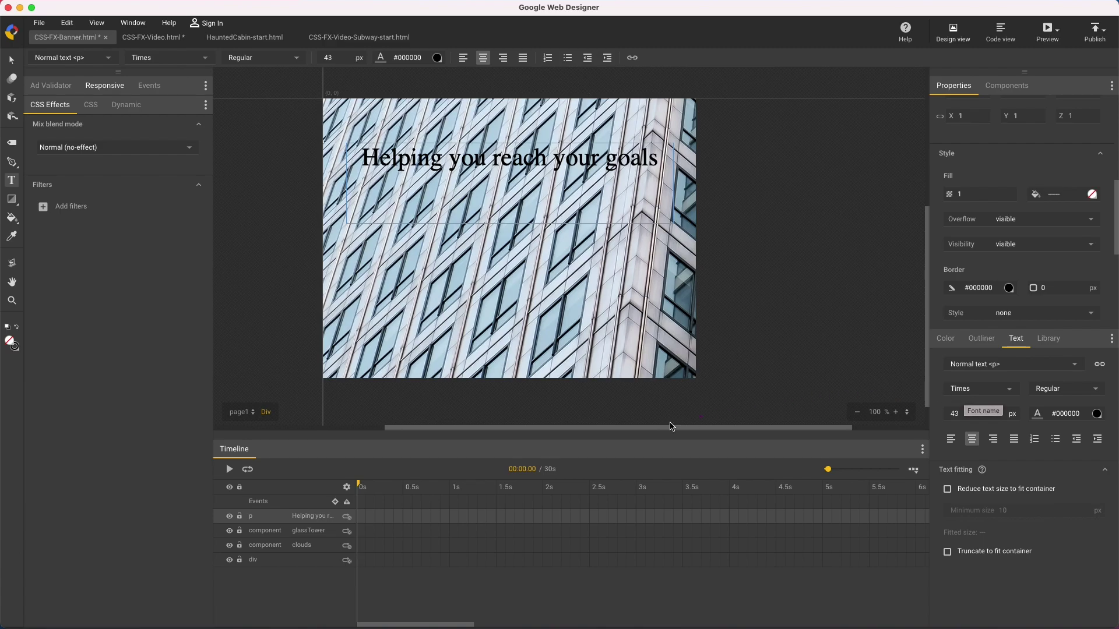
Duplicate the glassTower image and draw a 23 px-corner rectangle mask over the headline
{"action": "left_click", "coordinate": [331, 532]}
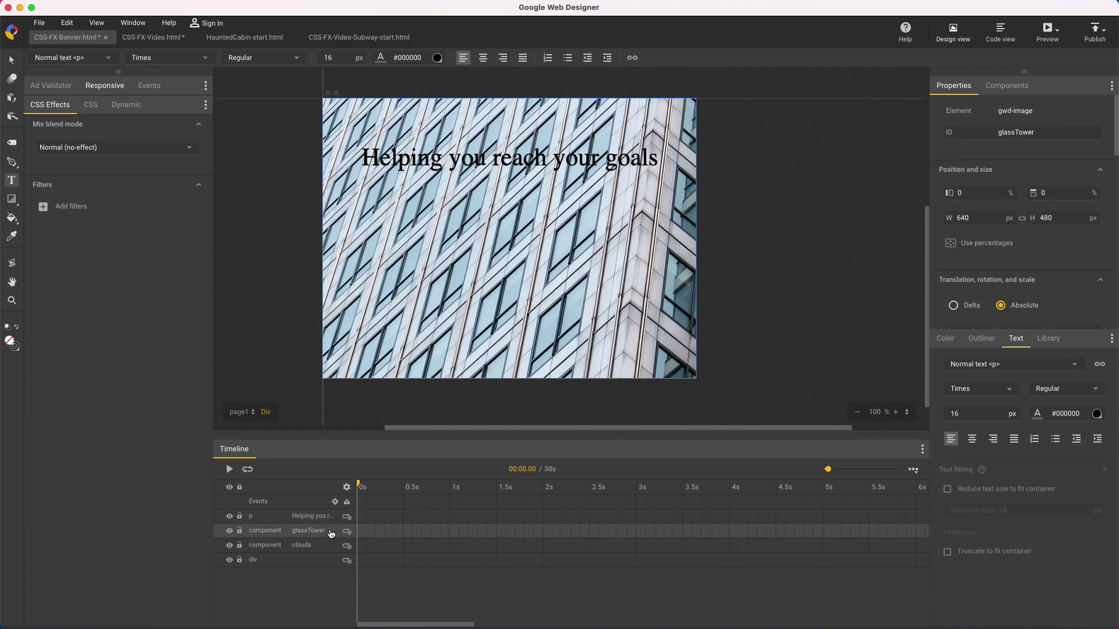
{"action": "key", "text": "super+v"}
{"action": "left_click", "coordinate": [13, 200]}
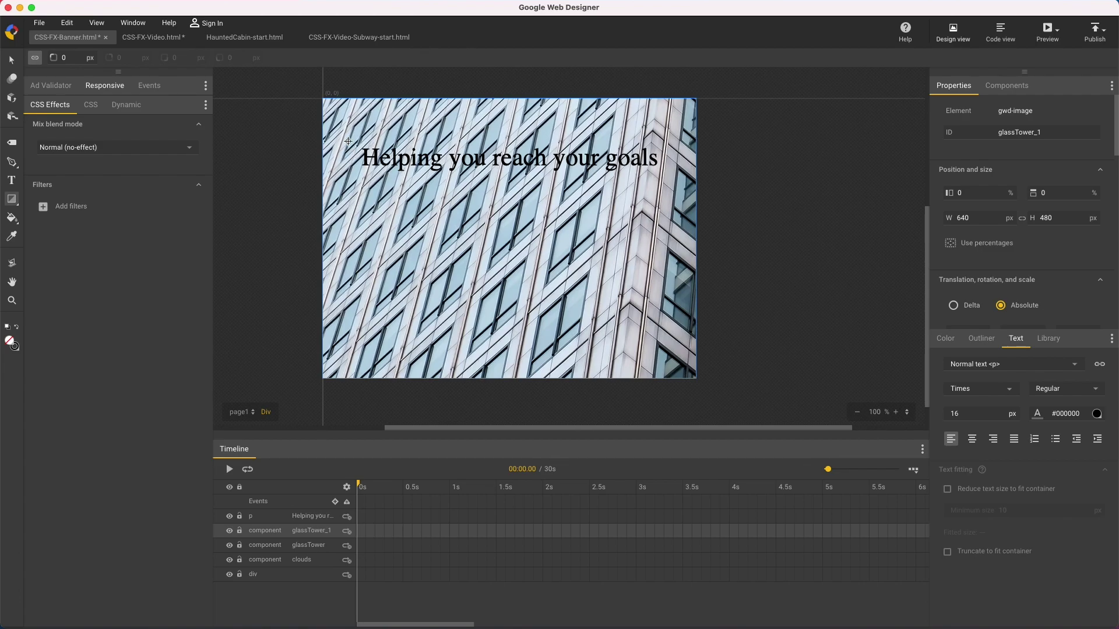
{"action": "left_click_drag", "start_coordinate": [342, 131], "coordinate": [677, 193]}
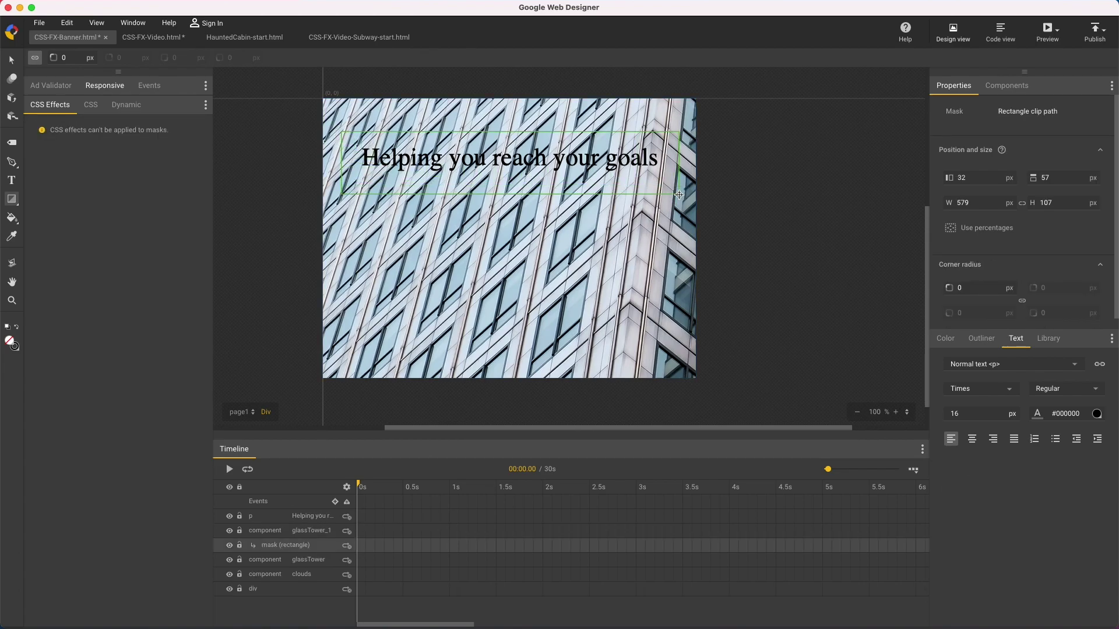
{"action": "left_click", "coordinate": [230, 560]}
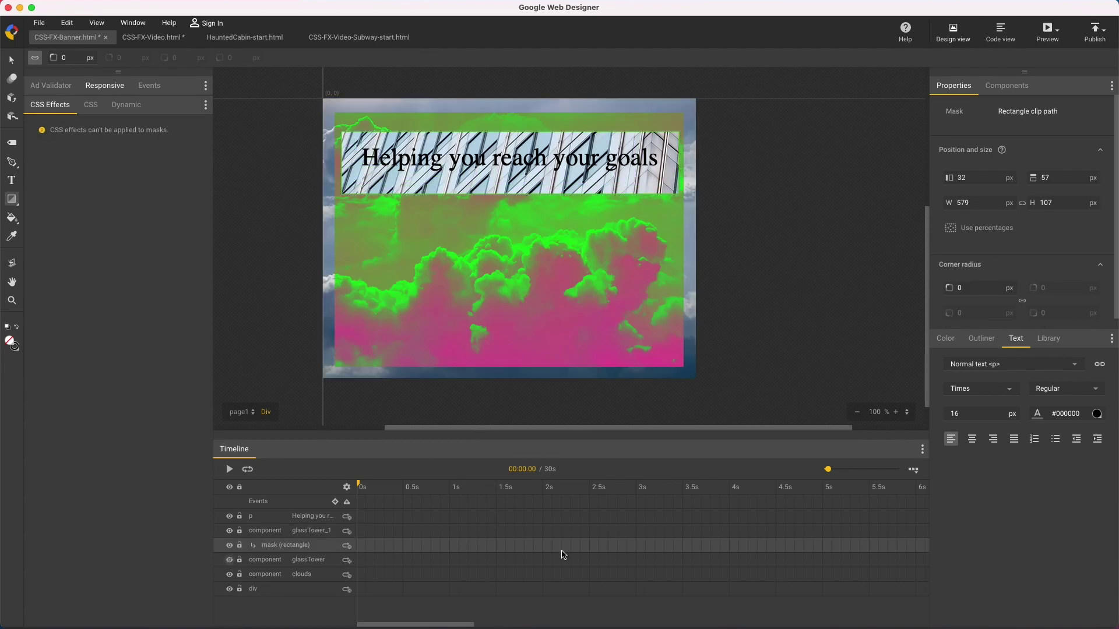
{"action": "double_click", "coordinate": [973, 287]}
{"action": "type", "text": "23"}
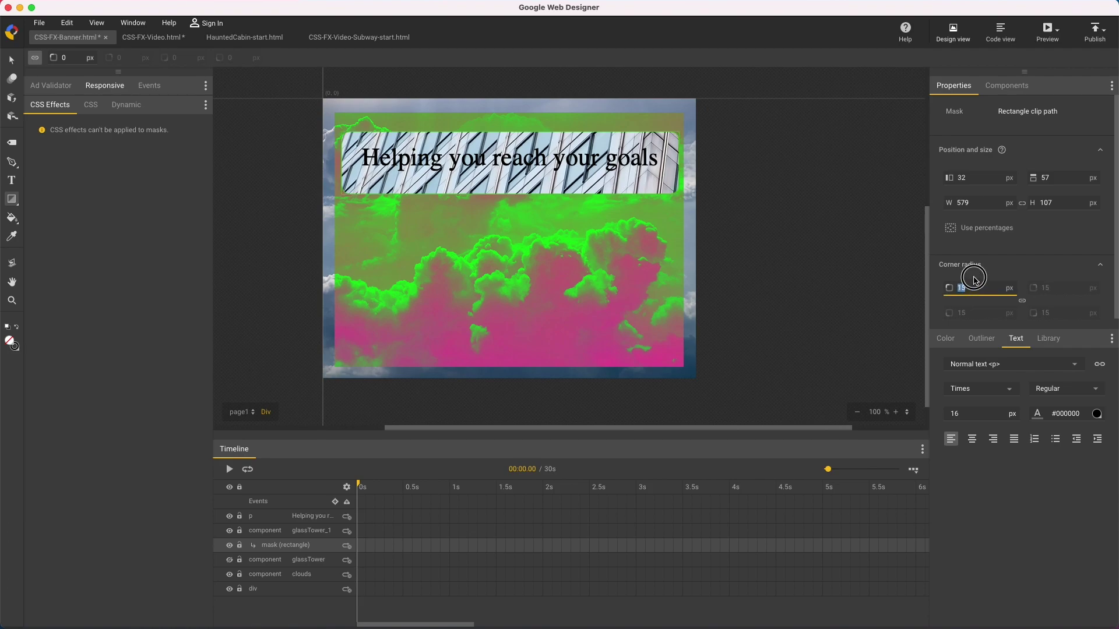
{"action": "key", "text": "Return"}
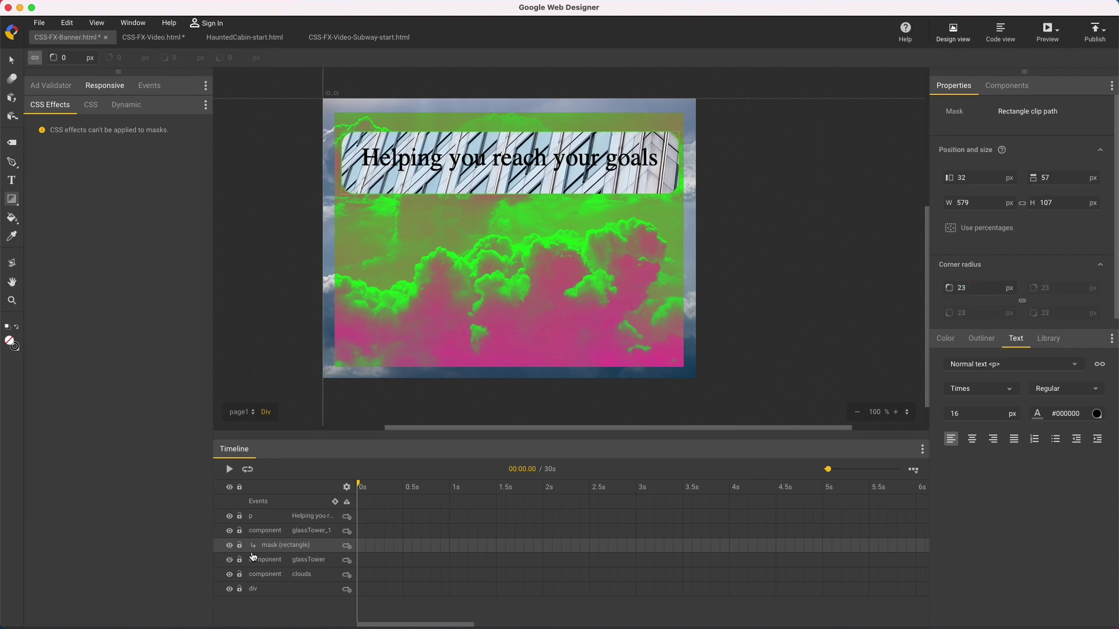
{"action": "left_click", "coordinate": [229, 560]}
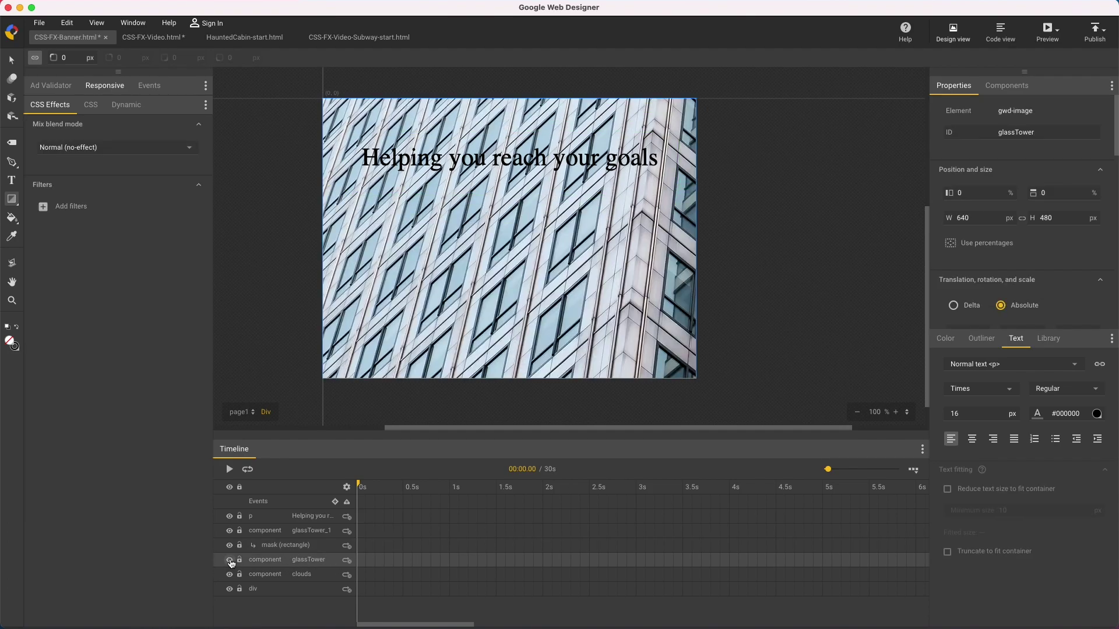
Add a Blur filter to the glassTower_1 copy and set its radius
{"action": "left_click", "coordinate": [259, 531]}
{"action": "left_click", "coordinate": [79, 208]}
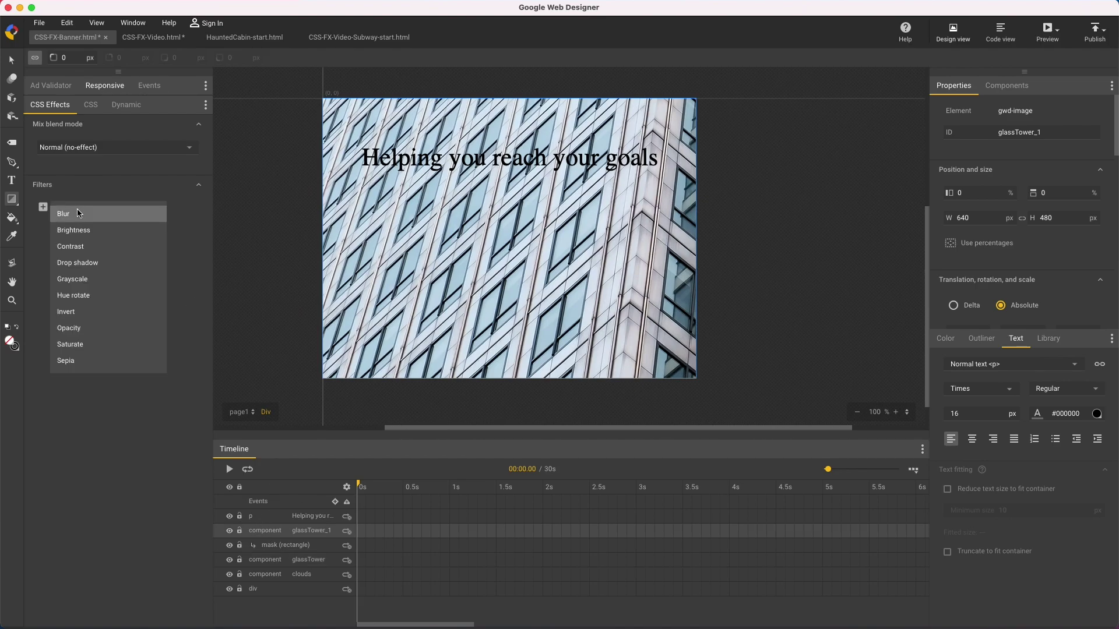
{"action": "left_click", "coordinate": [79, 213]}
{"action": "left_click", "coordinate": [182, 266]}
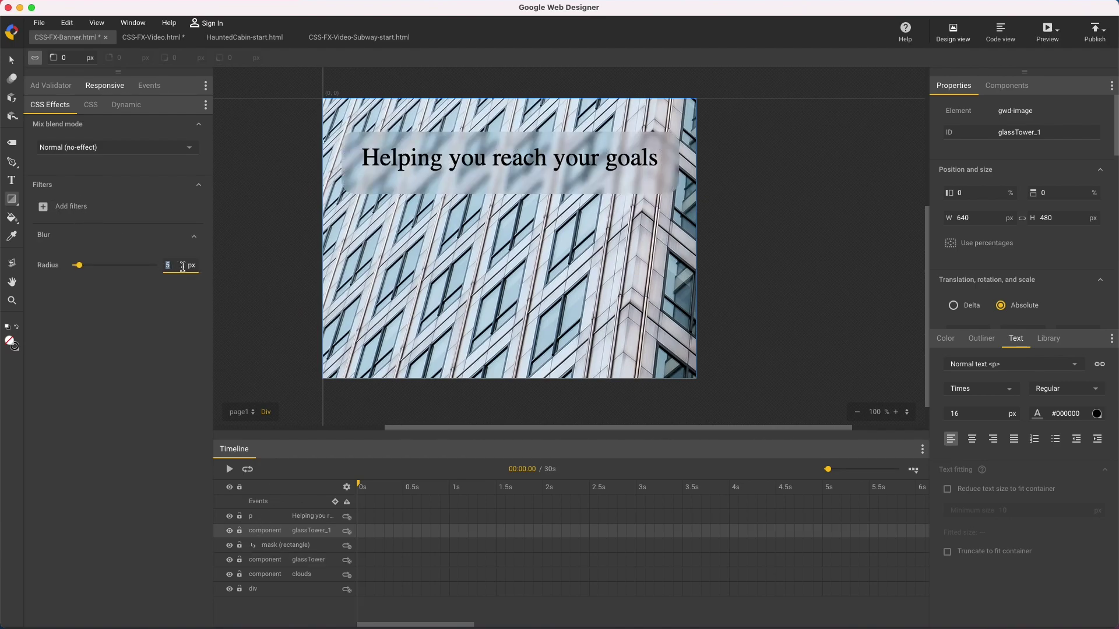
{"action": "type", "text": "8"}
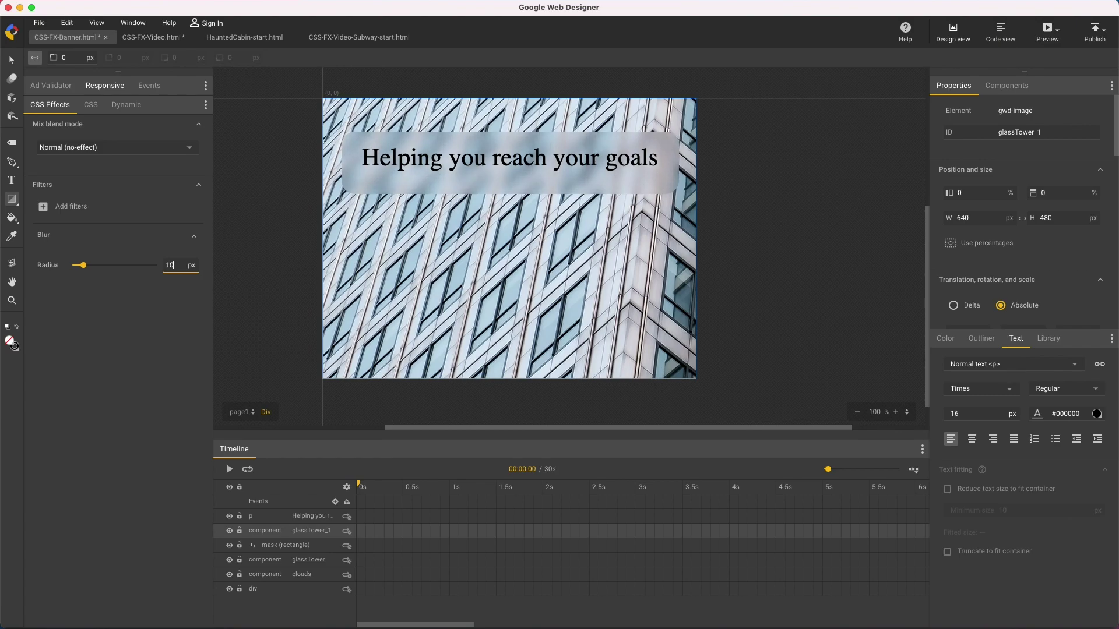
Add a Contrast filter to the blurred image copy and set it to 110%
{"action": "left_click", "coordinate": [79, 212]}
{"action": "left_click", "coordinate": [77, 247]}
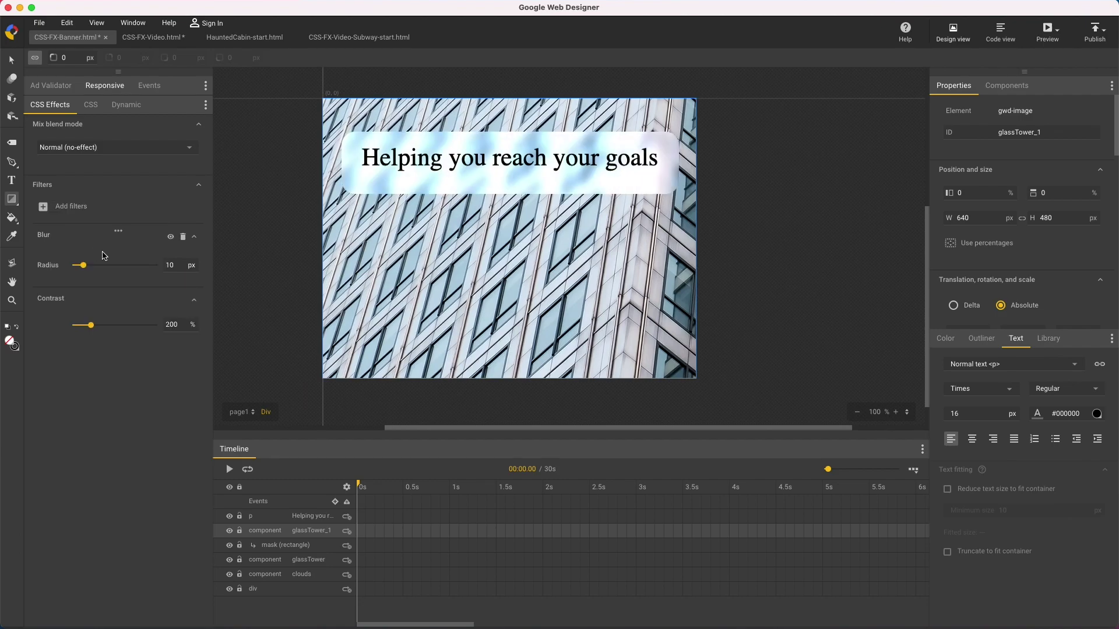
{"action": "left_click", "coordinate": [184, 324]}
{"action": "type", "text": "100"}
{"action": "key", "text": "Return"}
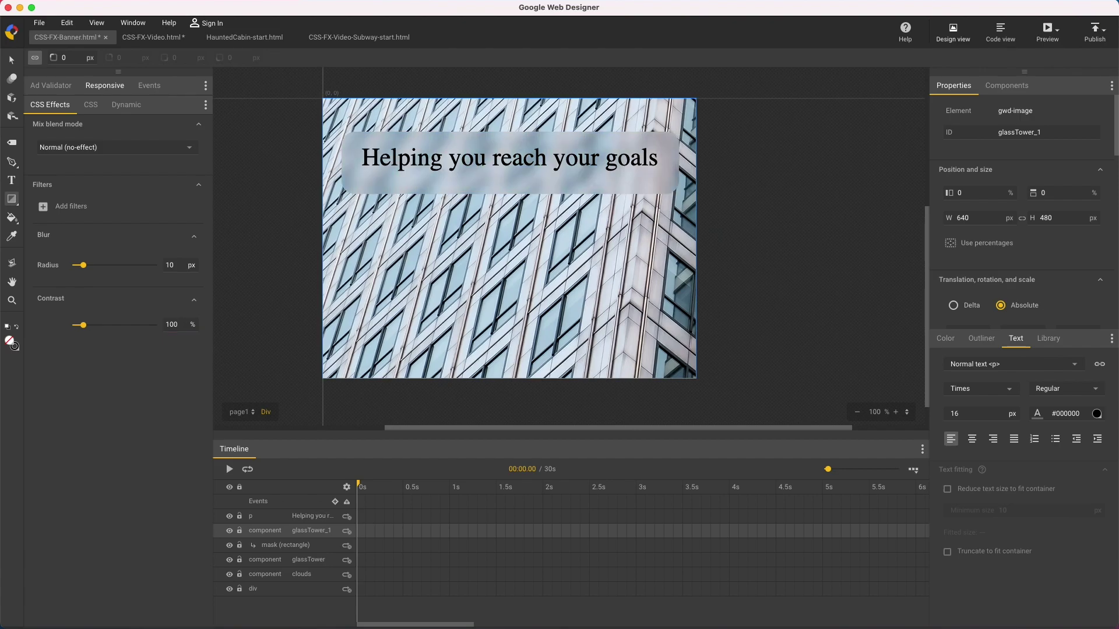
{"action": "left_click", "coordinate": [187, 326]}
{"action": "type", "text": "110"}
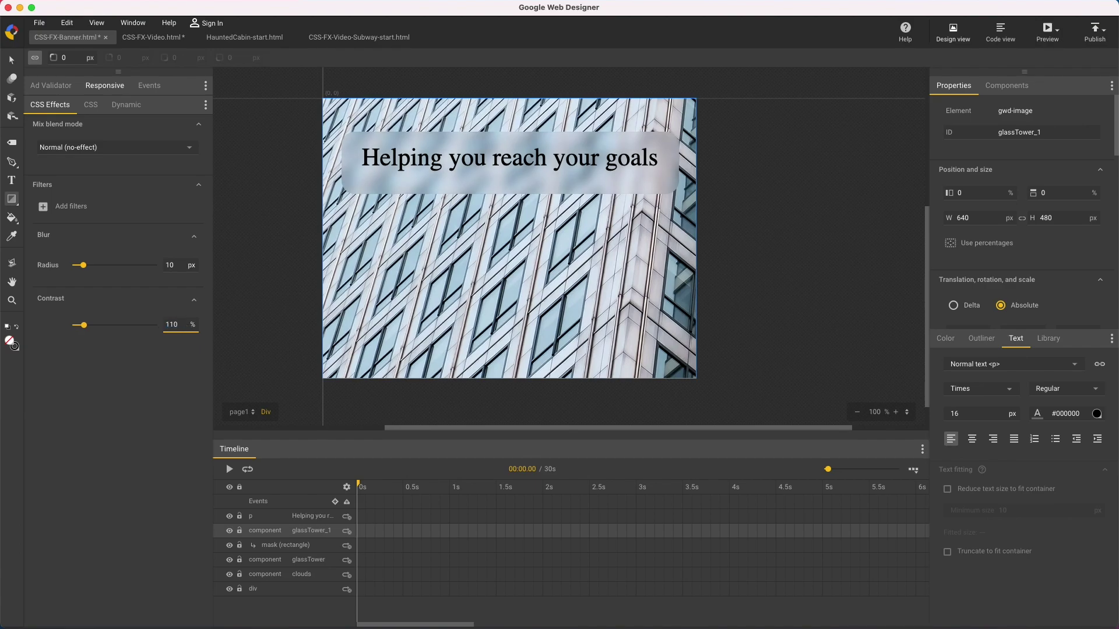
Add a Brightness filter to the image copy and set it to 110%
{"action": "left_click", "coordinate": [82, 208]}
{"action": "left_click", "coordinate": [76, 230]}
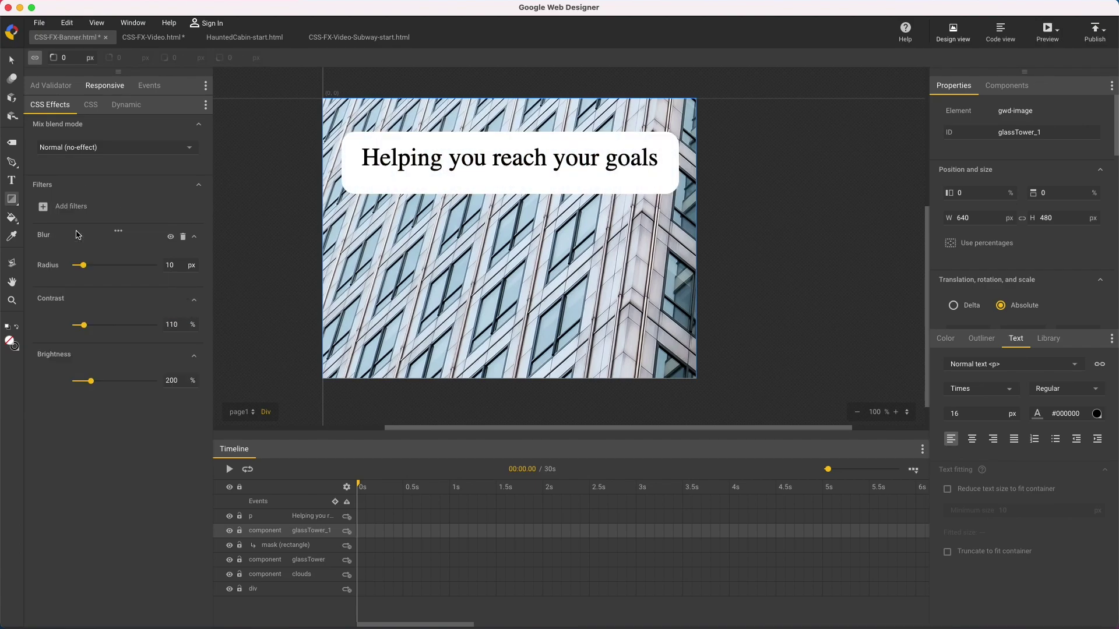
{"action": "double_click", "coordinate": [180, 381]}
{"action": "type", "text": "100"}
{"action": "key", "text": "Return"}
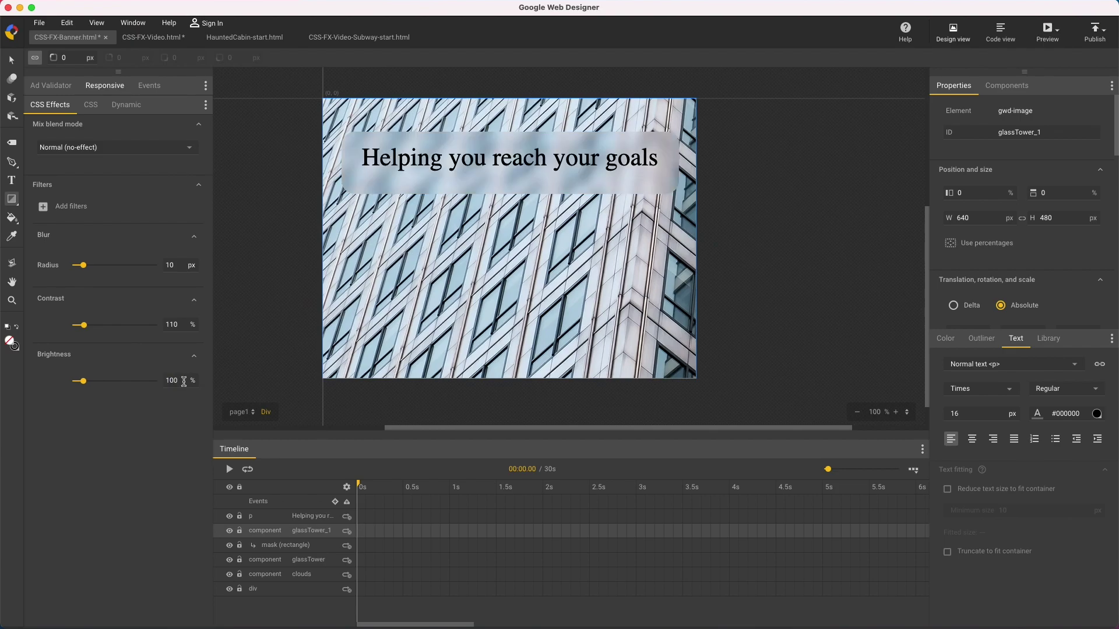
{"action": "double_click", "coordinate": [185, 382]}
{"action": "type", "text": "110"}
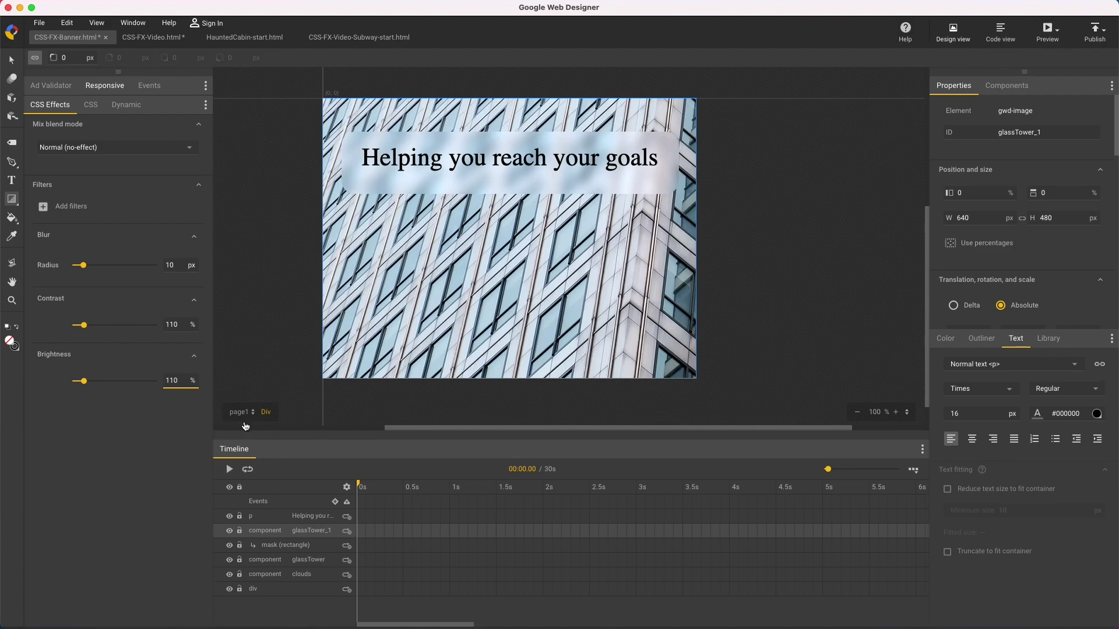
Nudge the rounded mask slightly left and down, then hide the headline text
{"action": "left_click", "coordinate": [303, 545]}
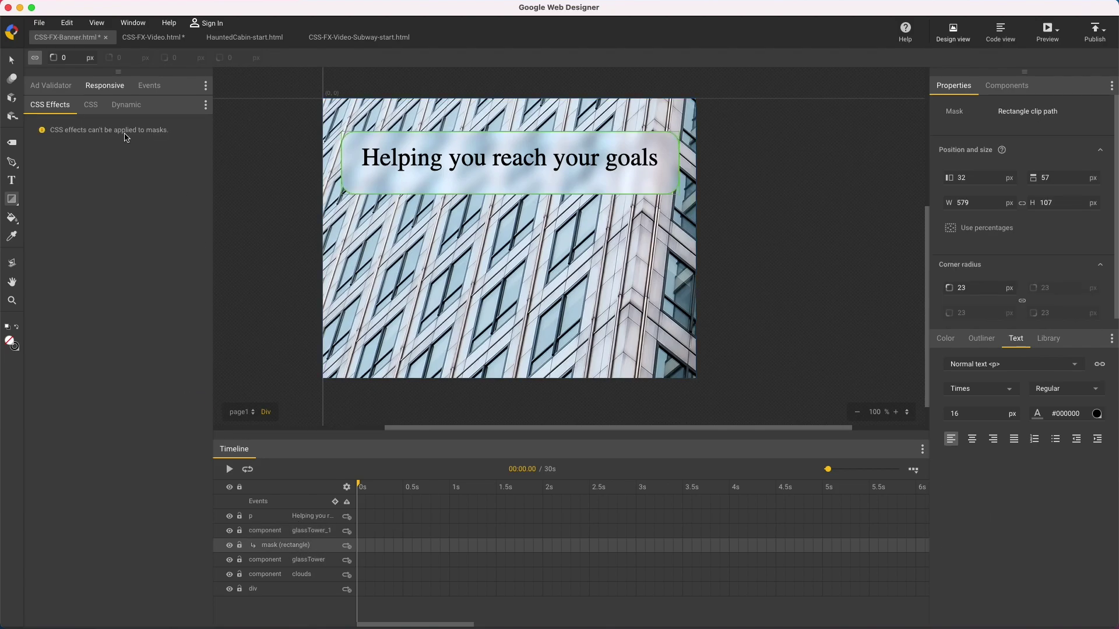
{"action": "left_click", "coordinate": [13, 62]}
{"action": "mouse_move", "coordinate": [402, 186]}
{"action": "left_mouse_down"}
{"action": "mouse_move", "coordinate": [390, 210]}
{"action": "mouse_move", "coordinate": [415, 332]}
{"action": "mouse_move", "coordinate": [442, 192]}
{"action": "mouse_move", "coordinate": [379, 164]}
{"action": "mouse_move", "coordinate": [369, 209]}
{"action": "mouse_move", "coordinate": [394, 185]}
{"action": "left_mouse_up"}
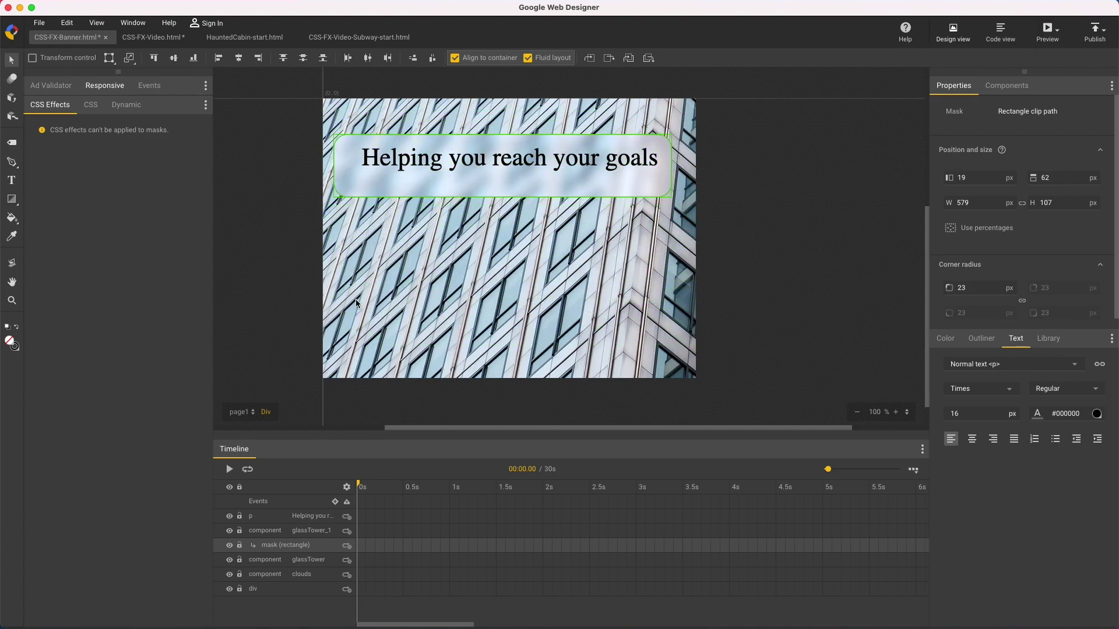
{"action": "left_click", "coordinate": [230, 517]}
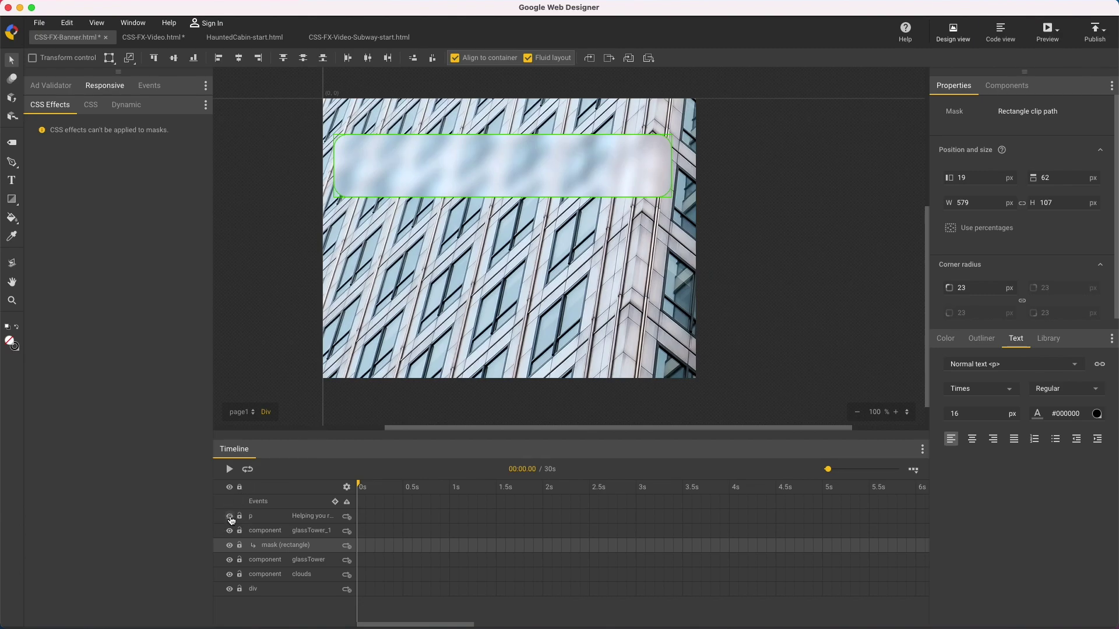
{"action": "left_click", "coordinate": [231, 519]}
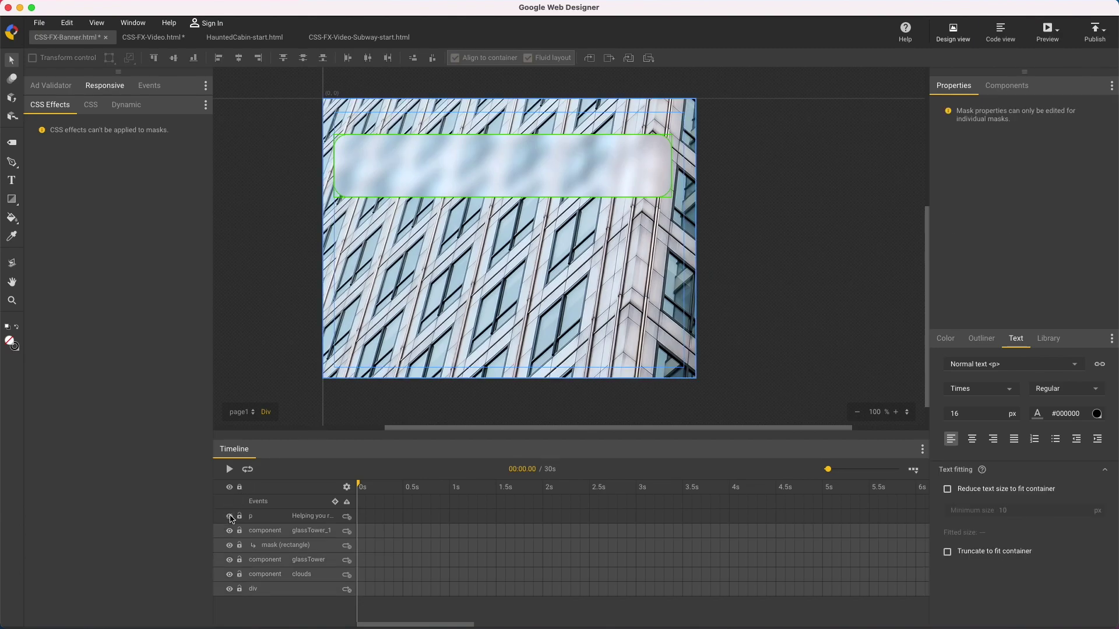
Remove the building images and place the Facial Oil 'item' card centred on the stage
{"action": "left_click", "coordinate": [232, 518]}
{"action": "left_click", "coordinate": [1038, 341]}
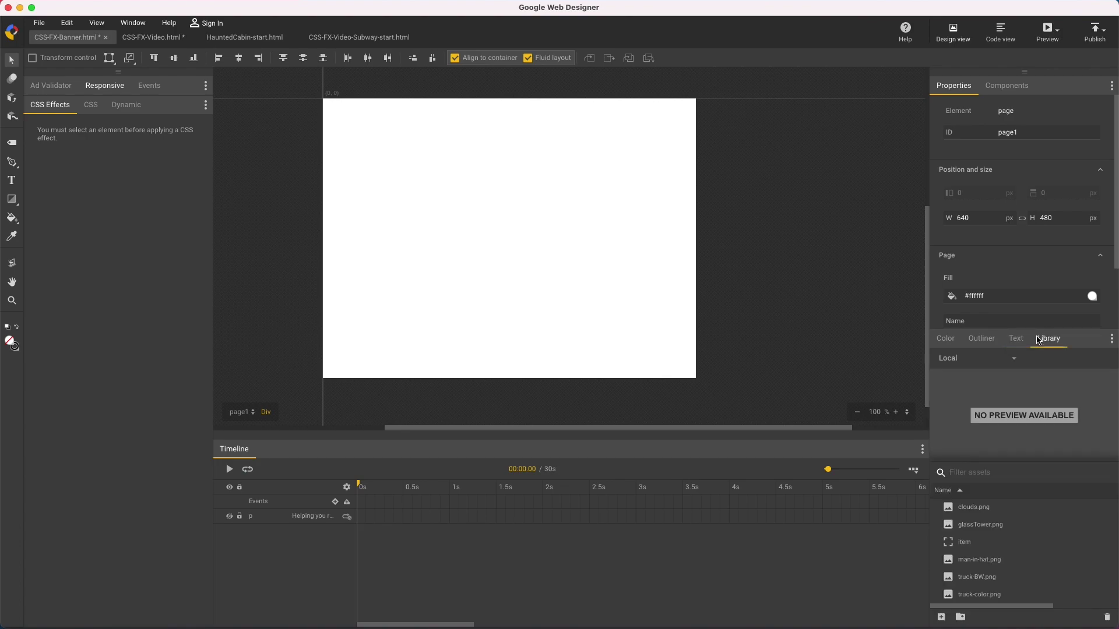
{"action": "left_click_drag", "start_coordinate": [949, 542], "coordinate": [488, 217]}
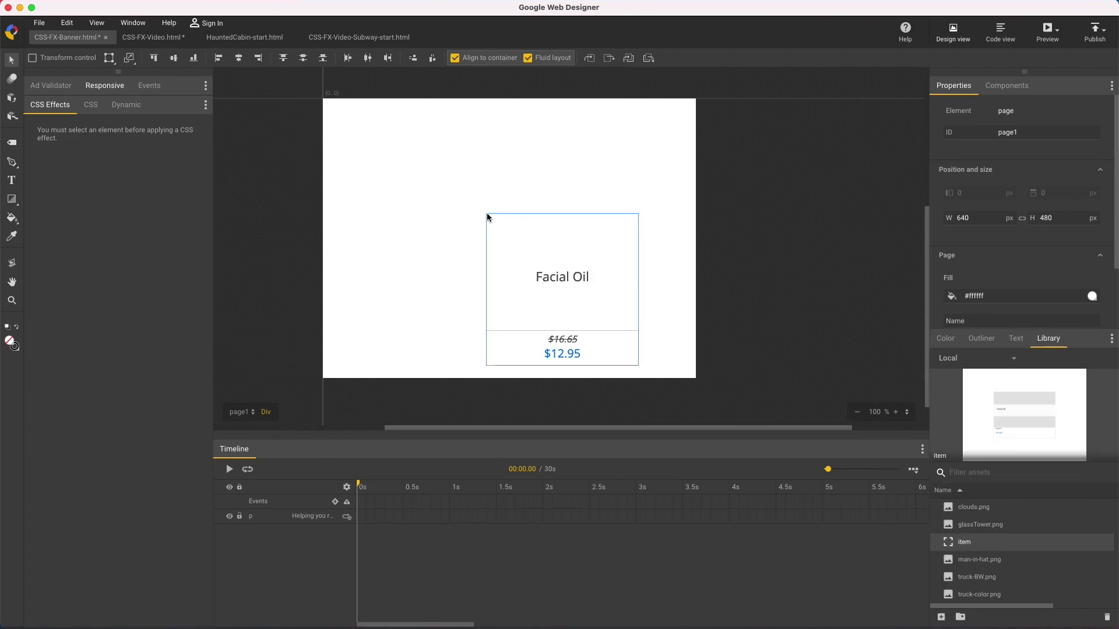
{"action": "left_click", "coordinate": [174, 57]}
{"action": "left_click", "coordinate": [239, 57]}
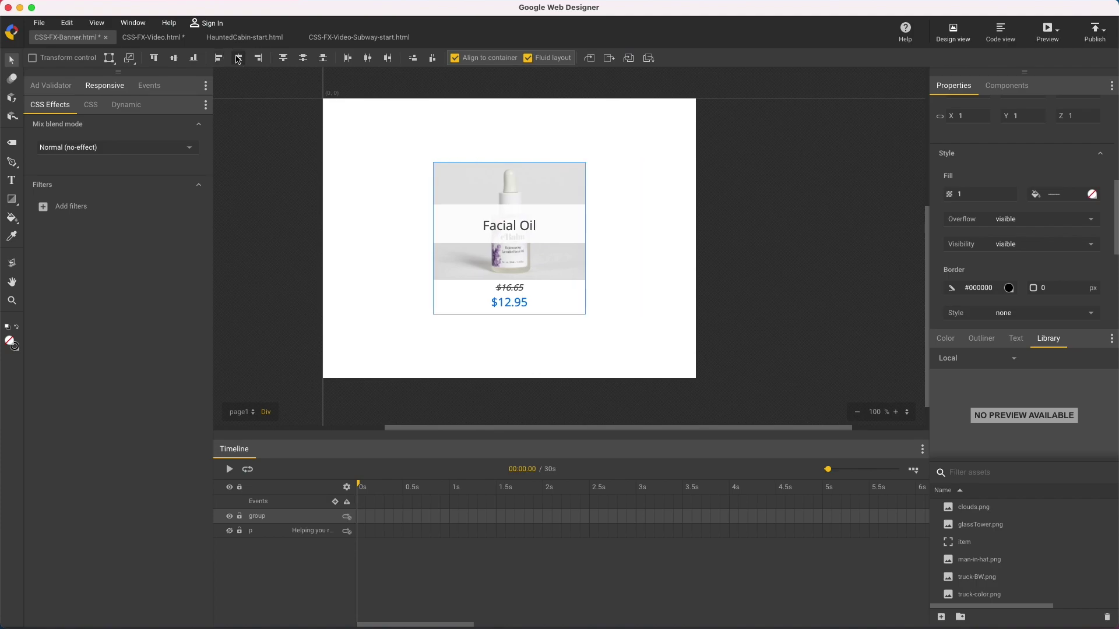
Give the card a drop shadow with 2.5 offset, softer radius and a more transparent colour
{"action": "left_click", "coordinate": [76, 206]}
{"action": "left_click", "coordinate": [80, 263]}
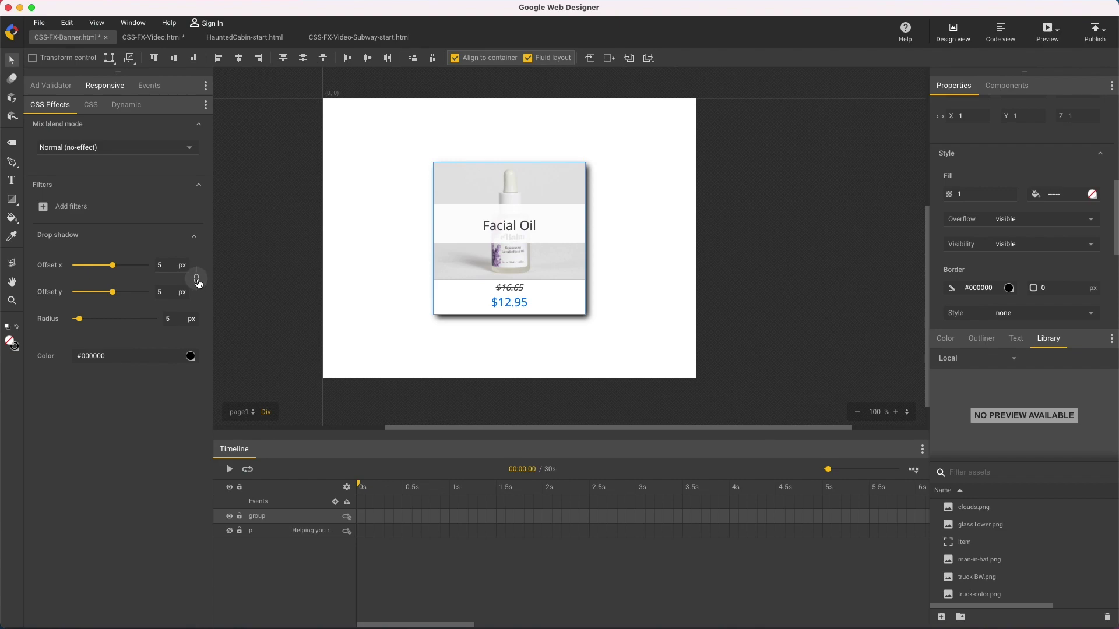
{"action": "left_click", "coordinate": [166, 265]}
{"action": "type", "text": "2.5"}
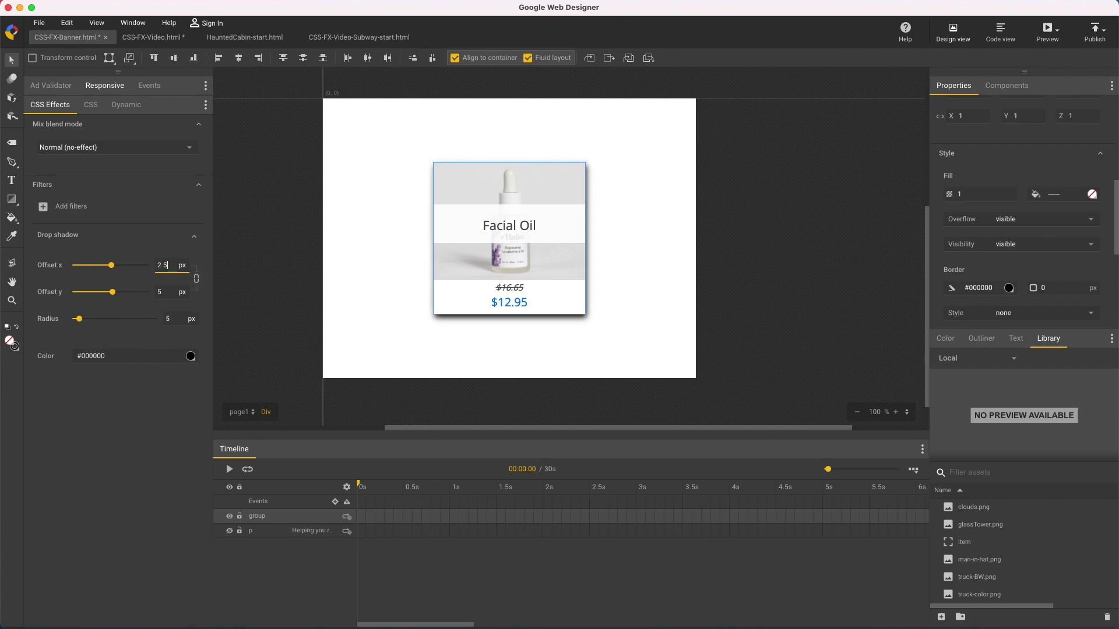
{"action": "left_click_drag", "start_coordinate": [79, 319], "coordinate": [87, 323]}
{"action": "left_click", "coordinate": [191, 356]}
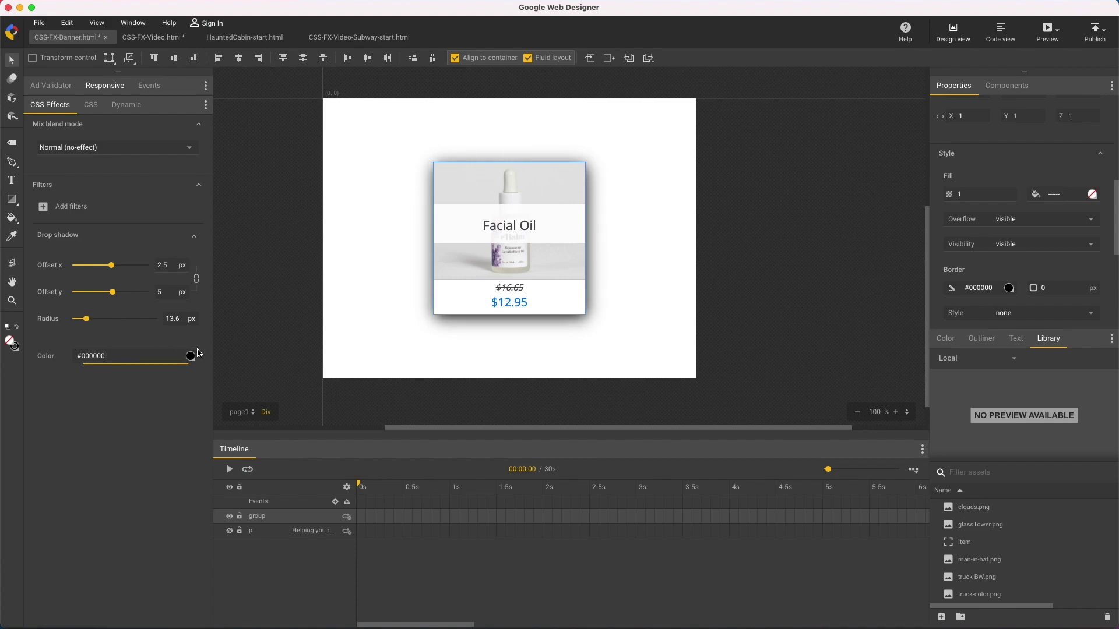
{"action": "left_click_drag", "start_coordinate": [331, 496], "coordinate": [285, 500]}
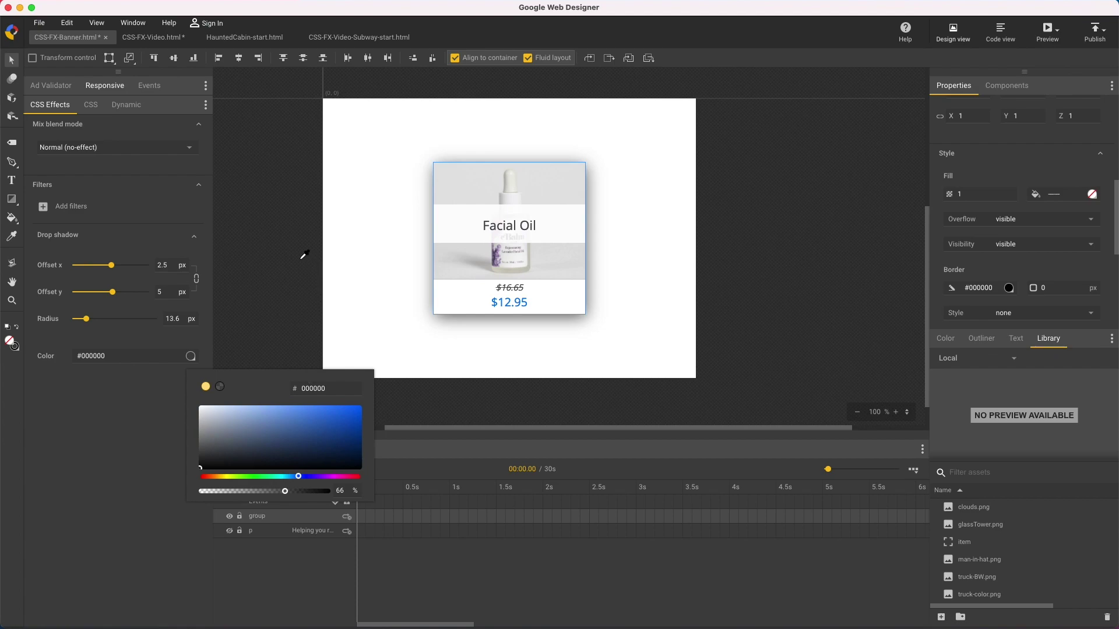
{"action": "left_click", "coordinate": [206, 132]}
{"action": "left_click", "coordinate": [274, 186]}
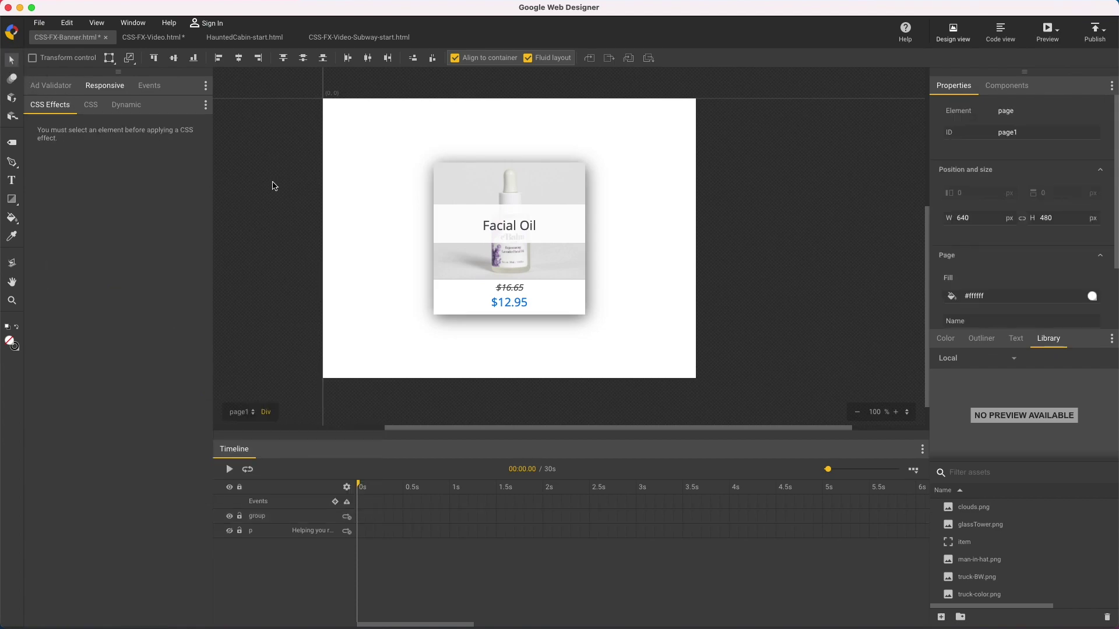
{"action": "left_click", "coordinate": [468, 264]}
Delete the Facial Oil card and place man-in-hat.png aligned to the stage's top-left
{"action": "key", "text": "Delete"}
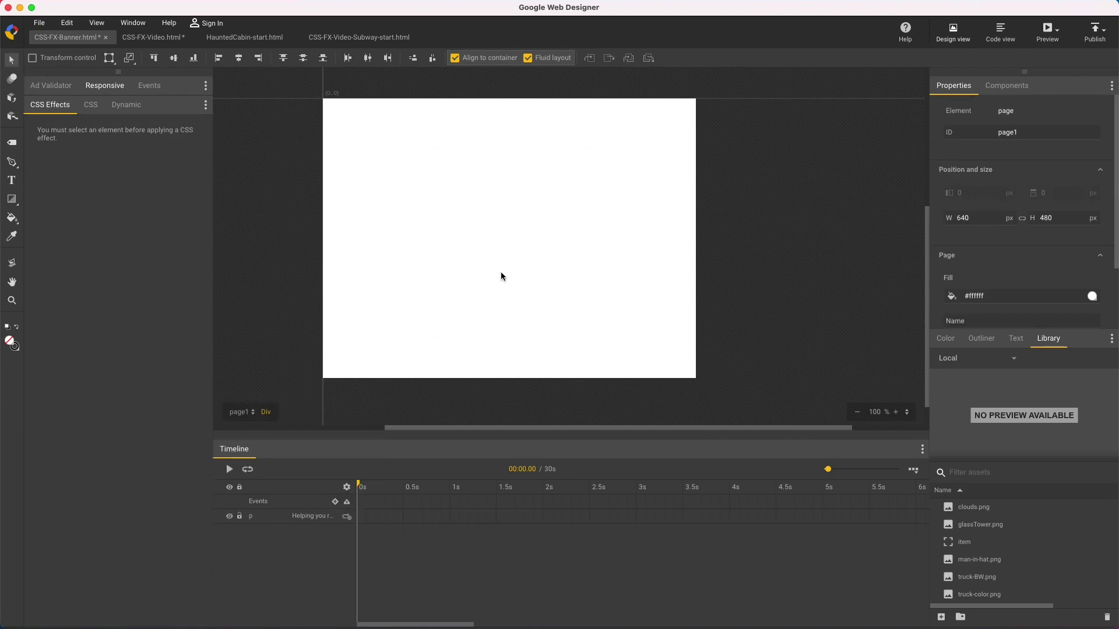
{"action": "left_click", "coordinate": [965, 564]}
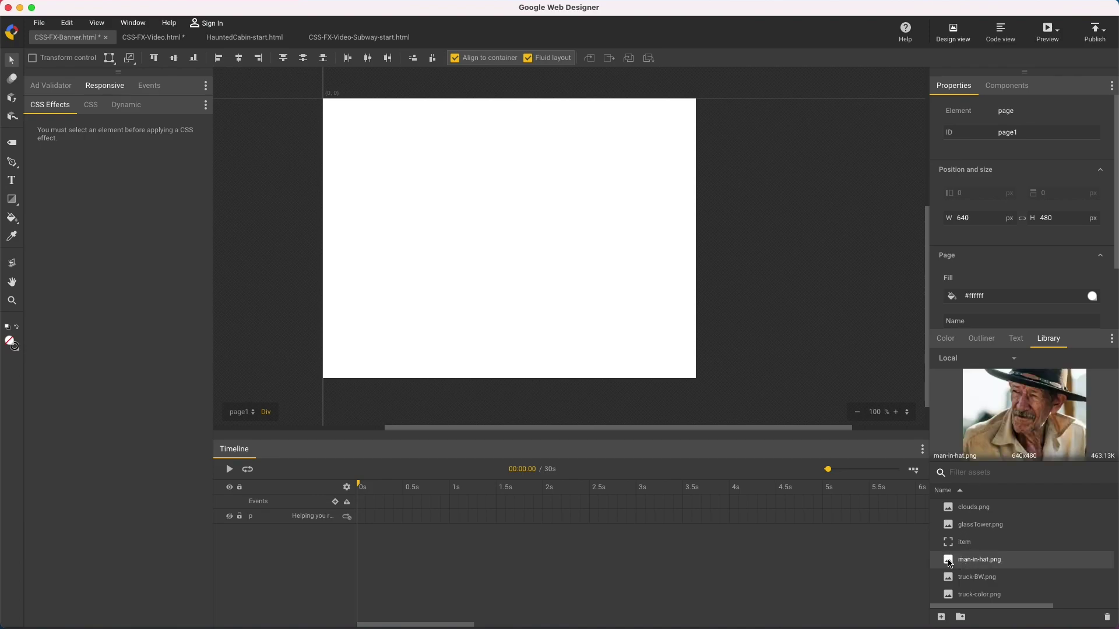
{"action": "left_click_drag", "start_coordinate": [965, 564], "coordinate": [398, 211]}
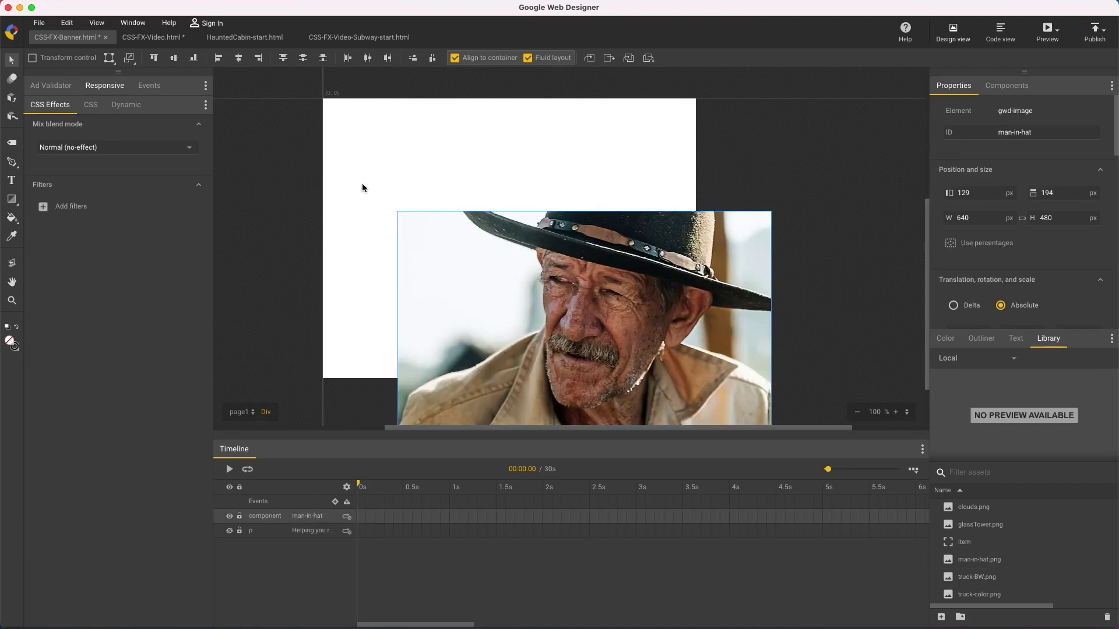
{"action": "left_click", "coordinate": [155, 59]}
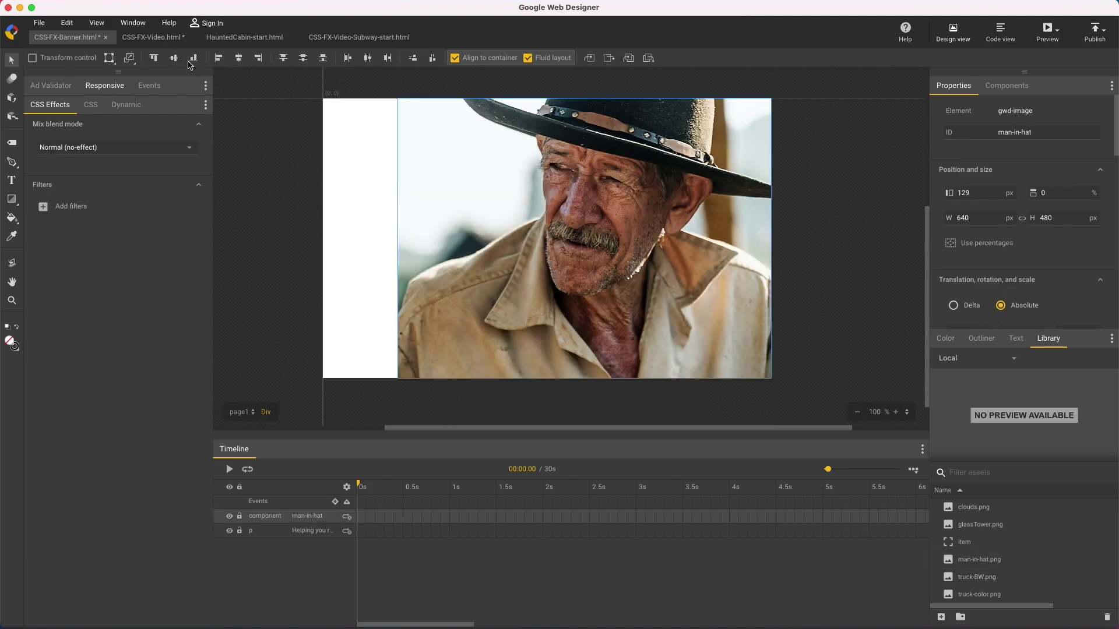
{"action": "left_click", "coordinate": [218, 57]}
Add Sepia and Grayscale filters, order Grayscale above Sepia, and set Sepia to 73%
{"action": "left_click", "coordinate": [84, 211]}
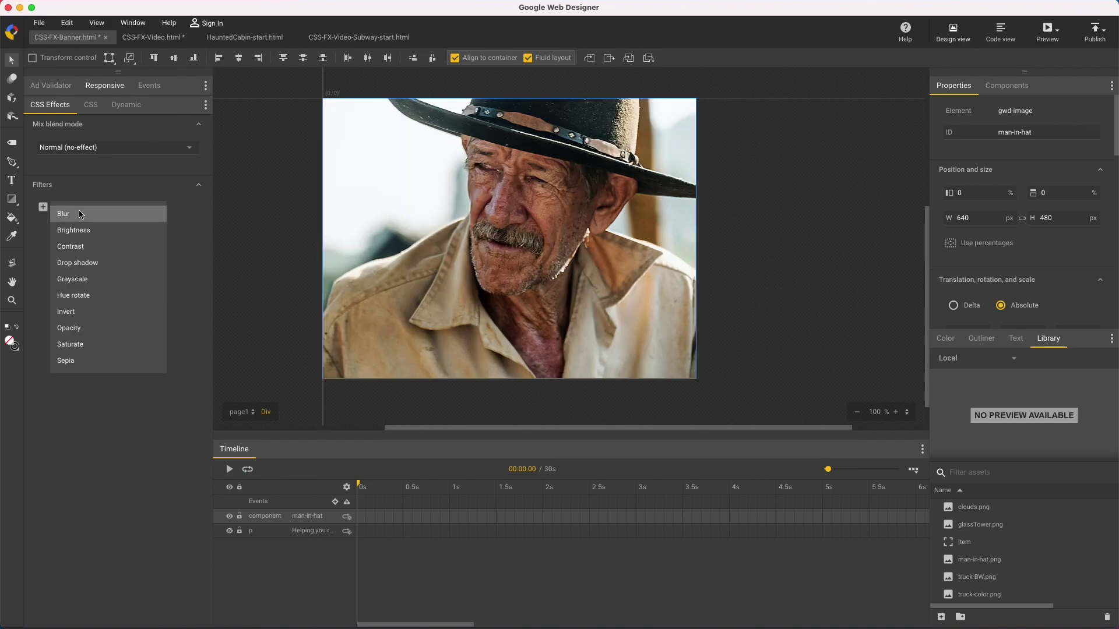
{"action": "left_click", "coordinate": [88, 362]}
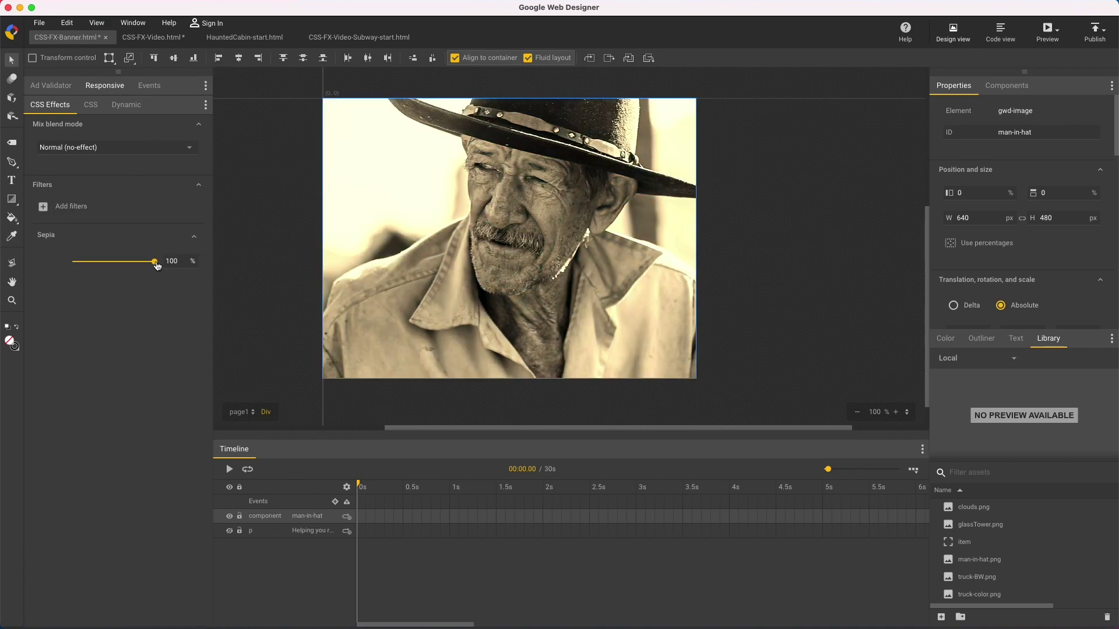
{"action": "mouse_move", "coordinate": [154, 262]}
{"action": "left_mouse_down"}
{"action": "mouse_move", "coordinate": [45, 262]}
{"action": "mouse_move", "coordinate": [170, 259]}
{"action": "left_mouse_up"}
{"action": "left_click", "coordinate": [85, 211]}
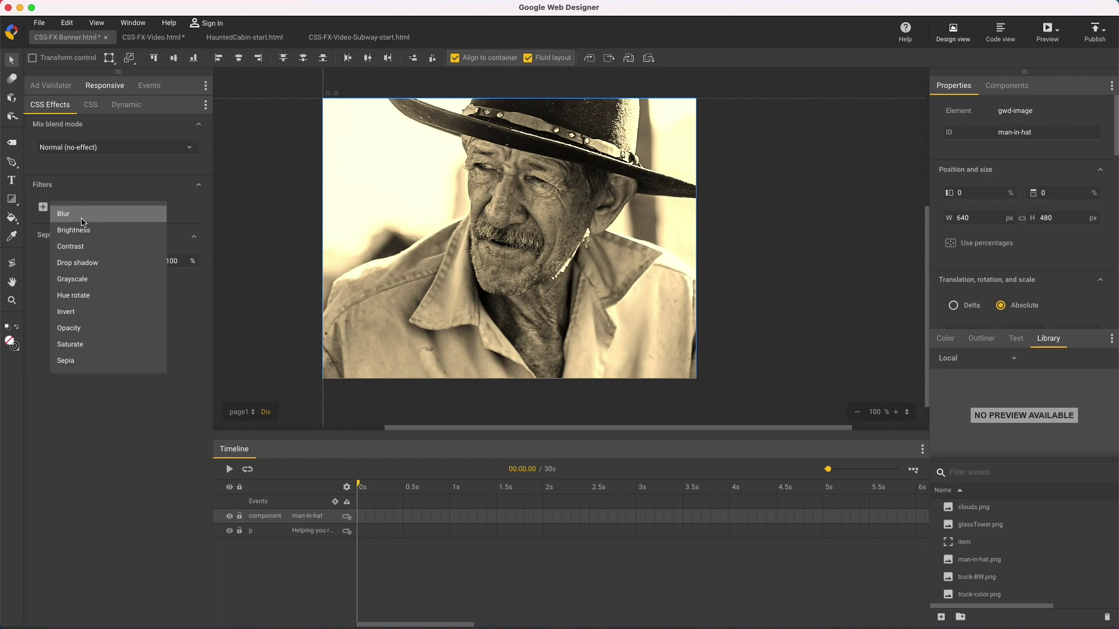
{"action": "left_click", "coordinate": [82, 279]}
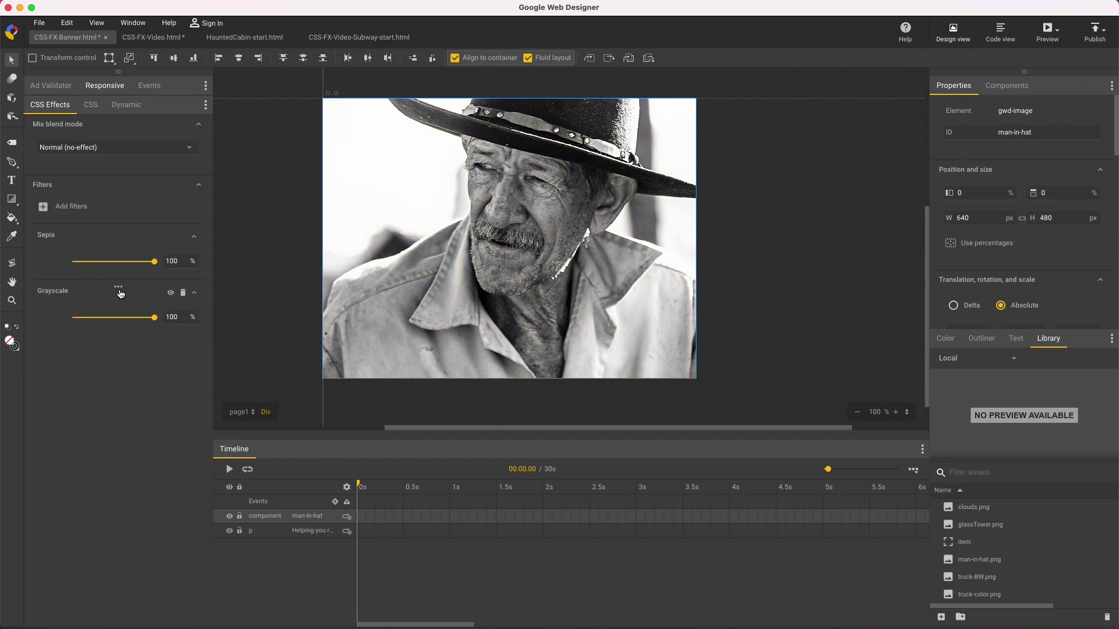
{"action": "left_click_drag", "start_coordinate": [123, 290], "coordinate": [119, 236]}
{"action": "mouse_move", "coordinate": [155, 317]}
{"action": "left_mouse_down"}
{"action": "mouse_move", "coordinate": [114, 318]}
{"action": "mouse_move", "coordinate": [135, 318]}
{"action": "left_mouse_up"}
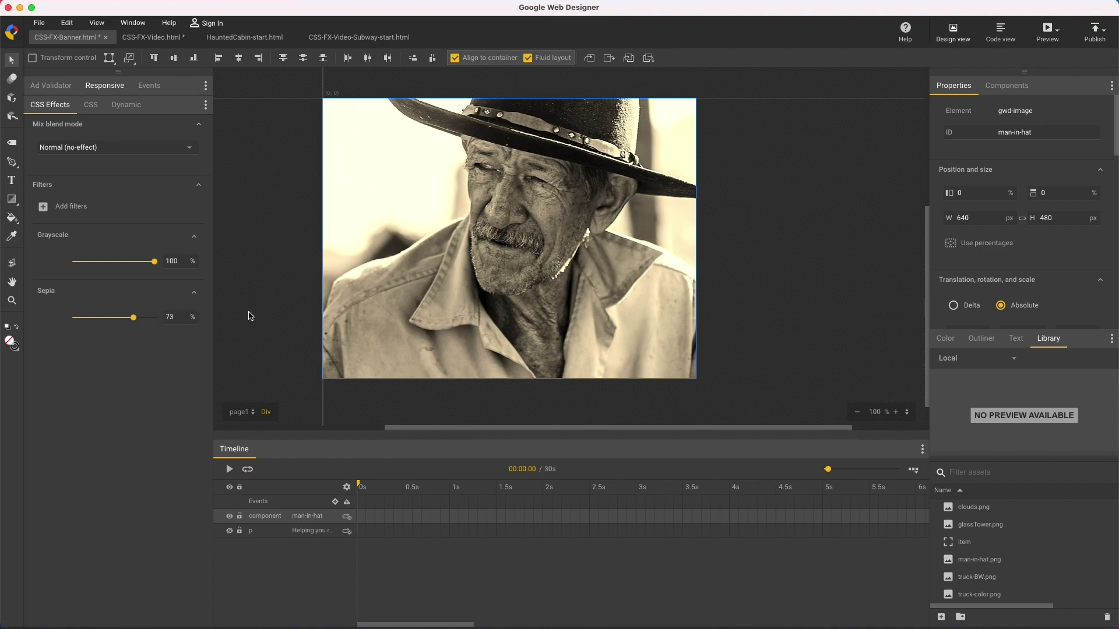
Delete the man-in-hat photo, show the headline, and add headline keyframes at 0.5s and 1s
{"action": "left_click", "coordinate": [282, 401]}
{"action": "left_click", "coordinate": [372, 331]}
{"action": "key", "text": "Delete"}
{"action": "left_click", "coordinate": [231, 519]}
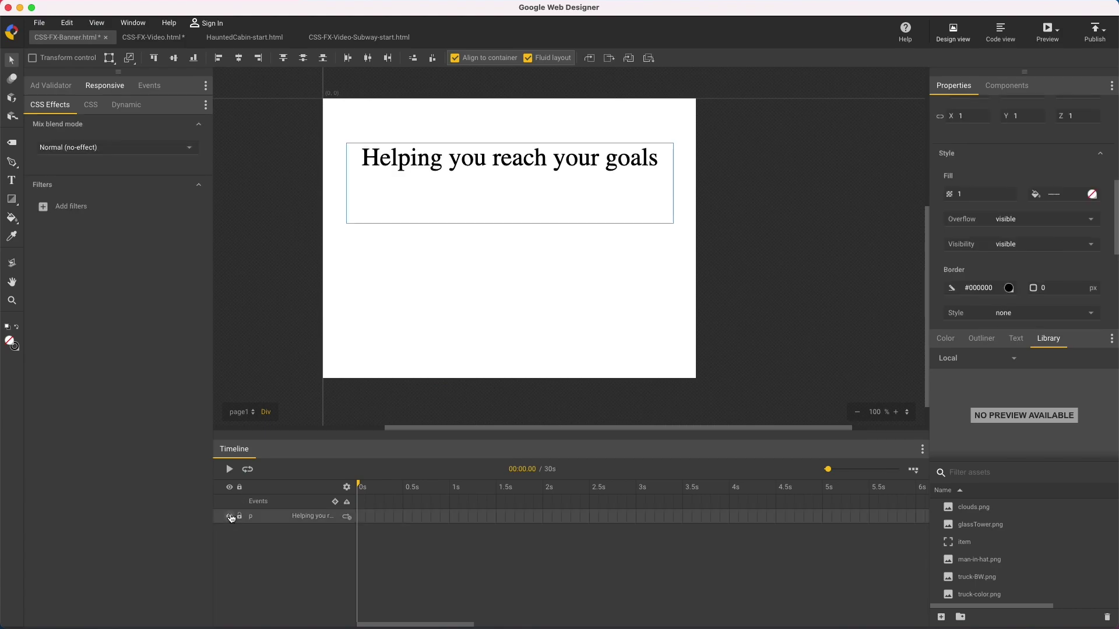
{"action": "left_click", "coordinate": [405, 520]}
{"action": "key", "text": "F6"}
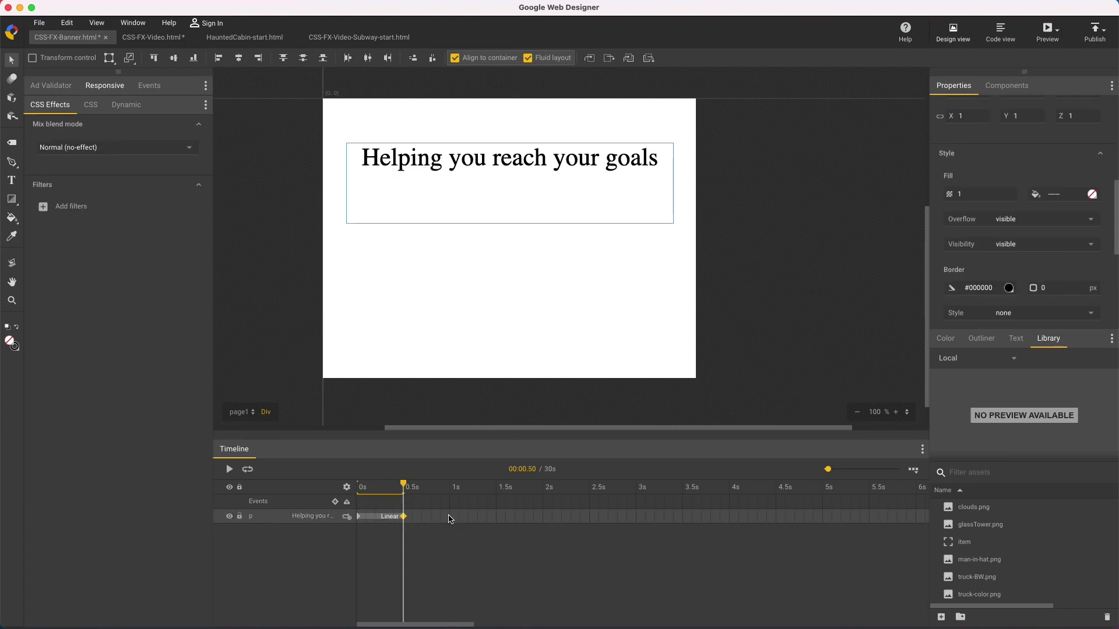
{"action": "left_click", "coordinate": [450, 519]}
{"action": "key", "text": "F6"}
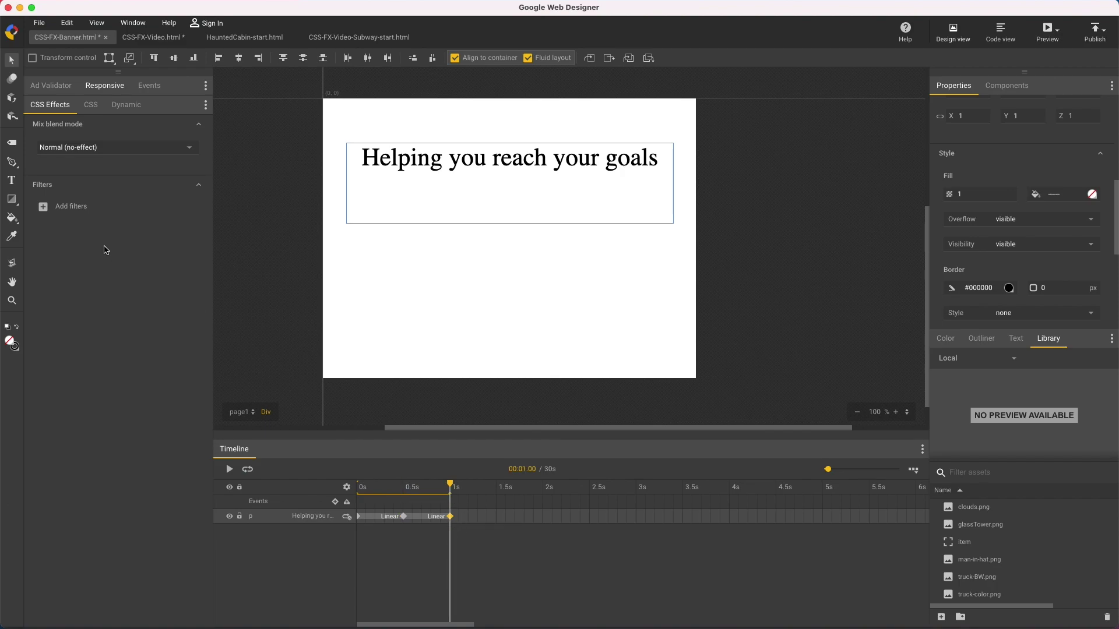
Add a 53.7 px Blur filter to the headline and play the animation
{"action": "left_click", "coordinate": [64, 204]}
{"action": "left_click", "coordinate": [69, 213]}
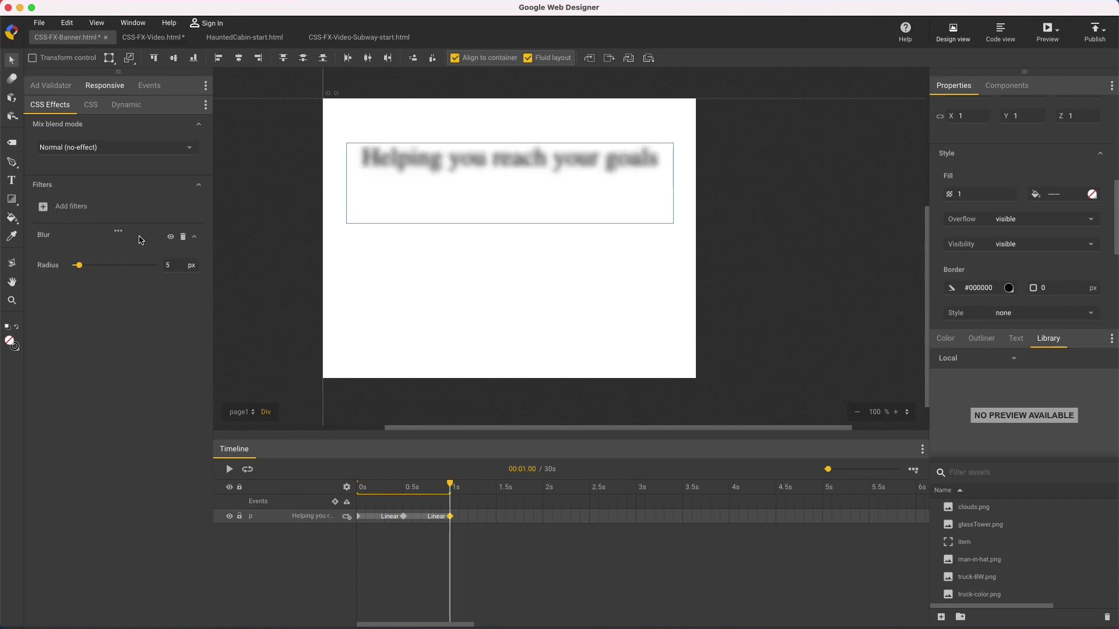
{"action": "left_click_drag", "start_coordinate": [81, 268], "coordinate": [120, 268]}
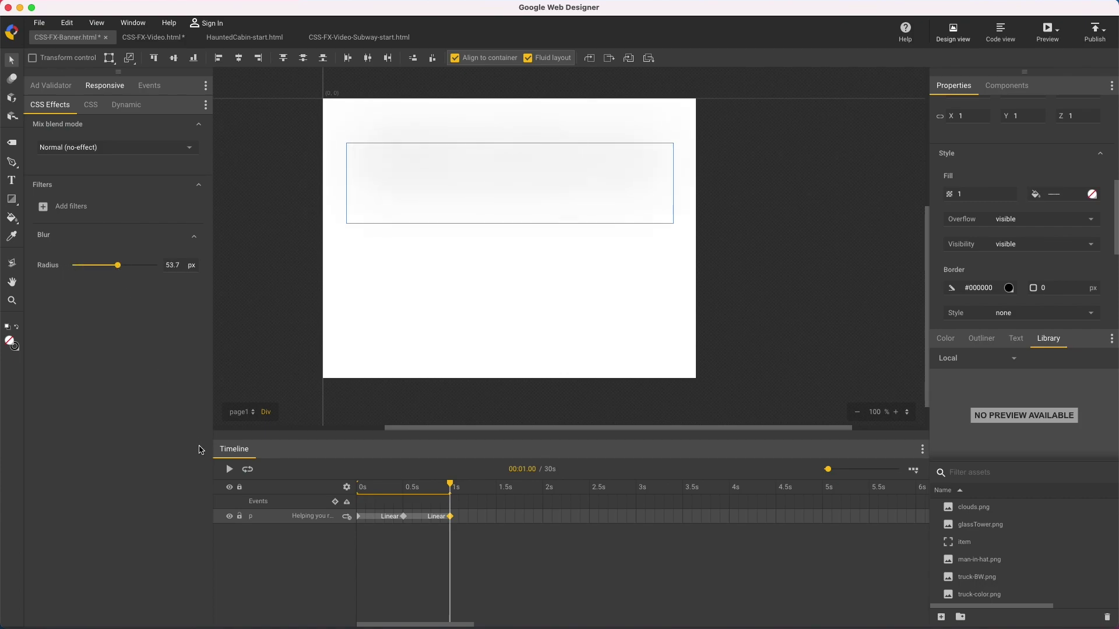
{"action": "left_click", "coordinate": [230, 470]}
{"action": "left_click", "coordinate": [230, 470]}
In HauntedCabin-start.html, add keyframes at 4s and 5s on the house row
{"action": "left_click", "coordinate": [248, 37]}
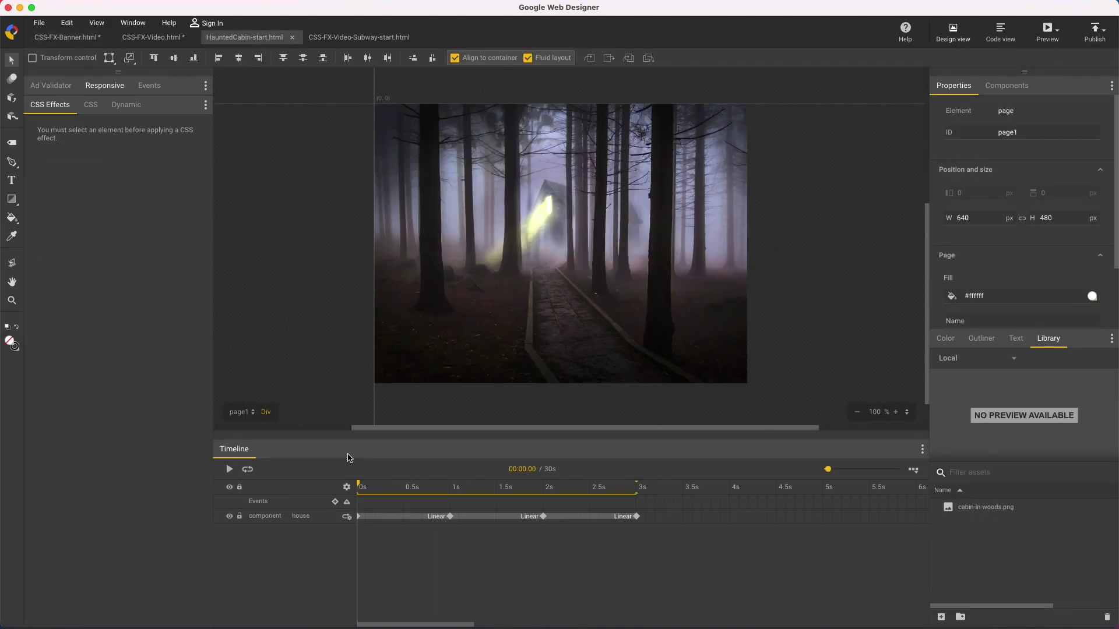
{"action": "left_click_drag", "start_coordinate": [360, 486], "coordinate": [583, 493]}
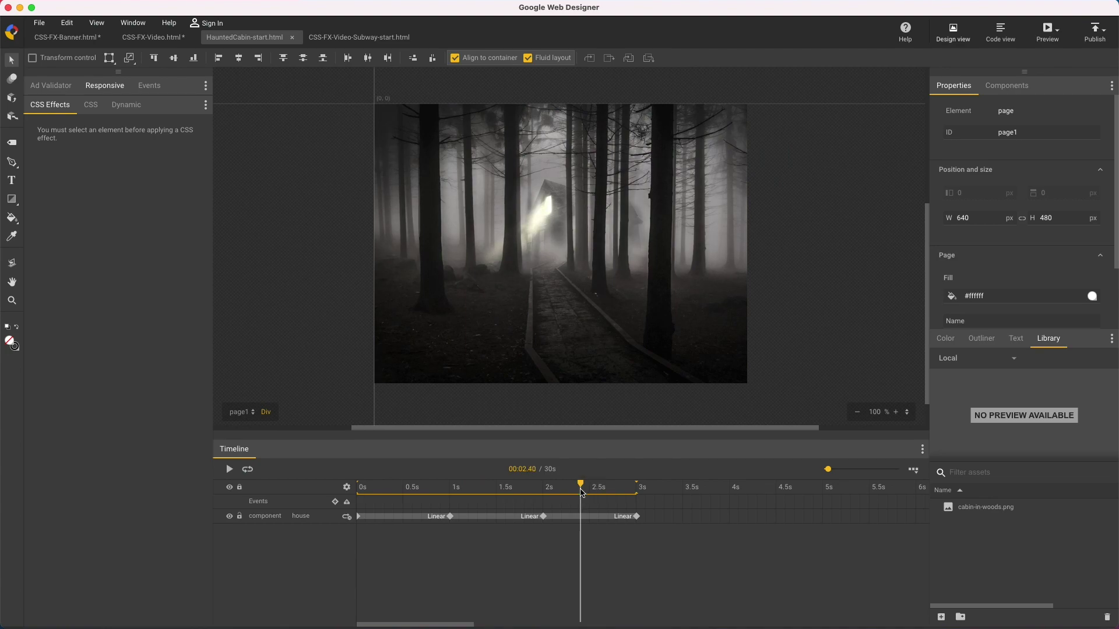
{"action": "left_click", "coordinate": [730, 520]}
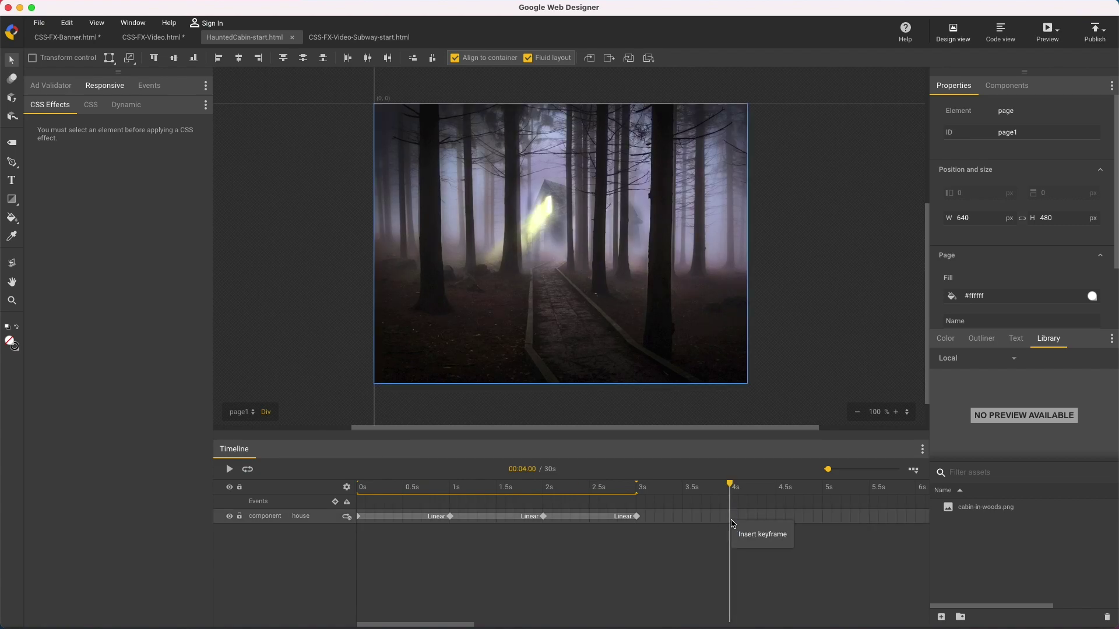
{"action": "right_click", "coordinate": [736, 524]}
{"action": "left_click", "coordinate": [747, 541]}
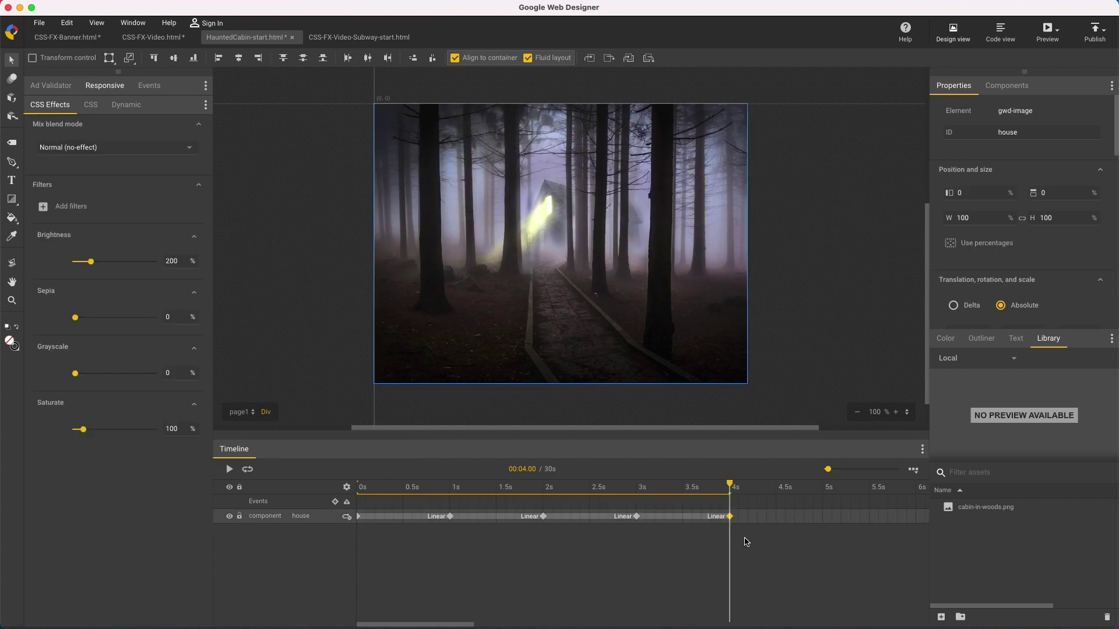
{"action": "right_click", "coordinate": [829, 524]}
{"action": "left_click", "coordinate": [835, 534]}
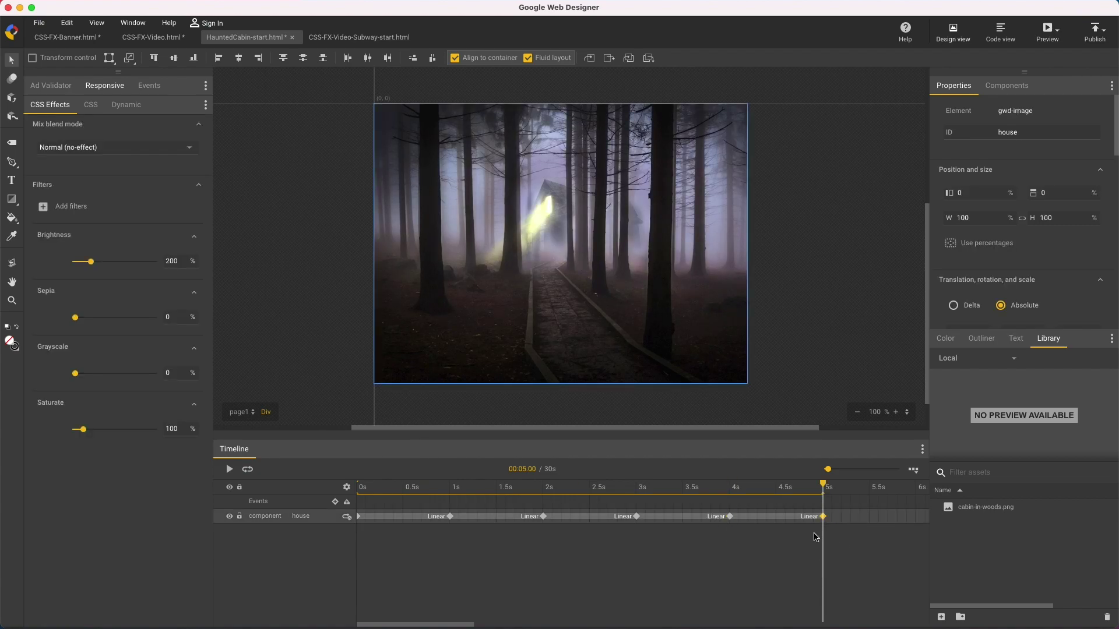
At the 4s keyframe set Brightness to 262% and Saturate to 255%, then play from the start
{"action": "left_click", "coordinate": [732, 519]}
{"action": "left_click_drag", "start_coordinate": [92, 265], "coordinate": [96, 262]}
{"action": "left_click_drag", "start_coordinate": [83, 430], "coordinate": [95, 430]}
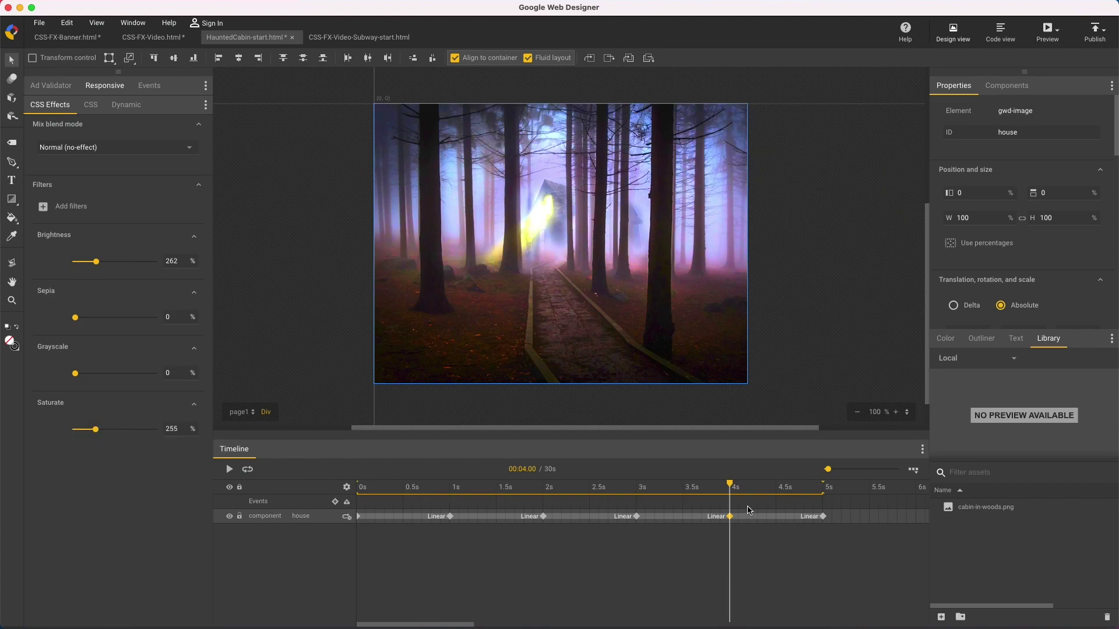
{"action": "left_click_drag", "start_coordinate": [730, 484], "coordinate": [219, 467]}
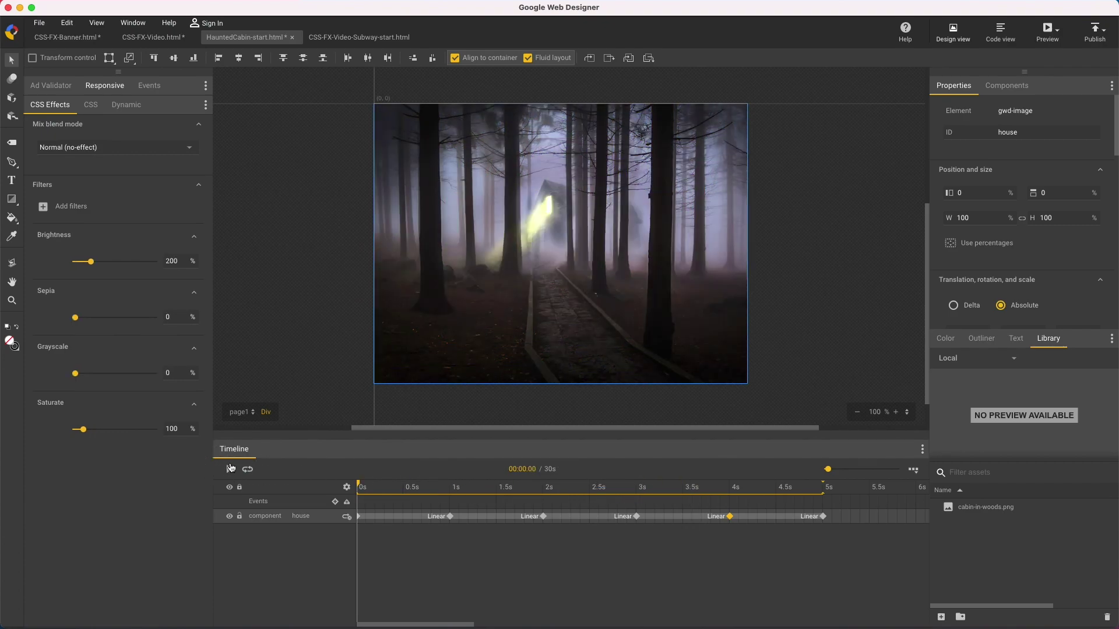
{"action": "left_click", "coordinate": [230, 469]}
Switch to CSS-FX-Video-Subway-start.html and play the subway video's filter timeline
{"action": "left_click", "coordinate": [352, 38]}
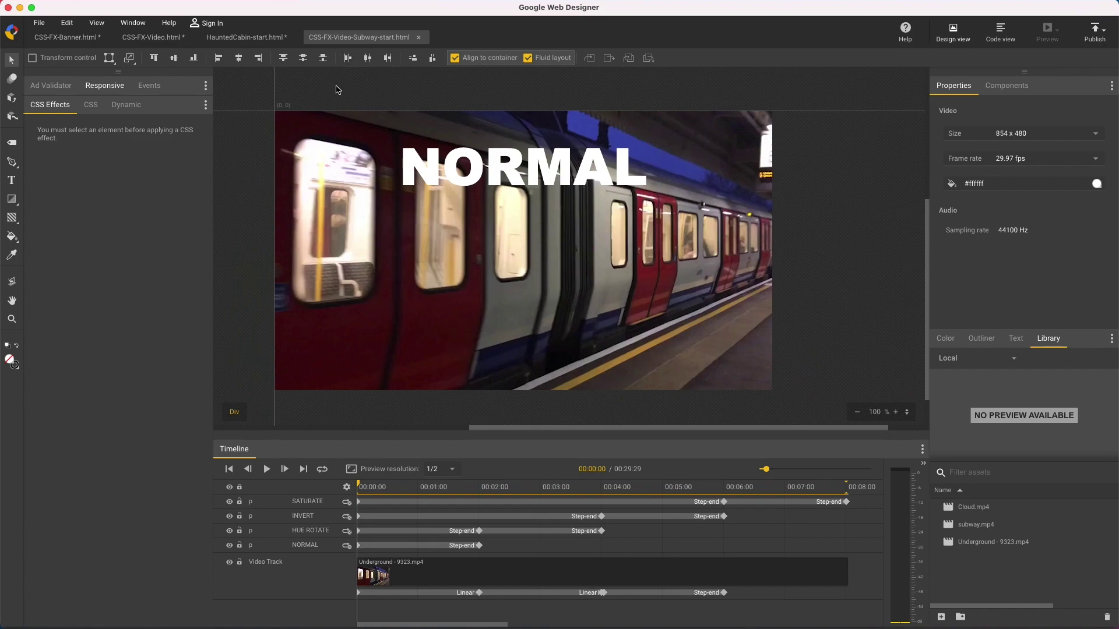
{"action": "left_click", "coordinate": [266, 470]}
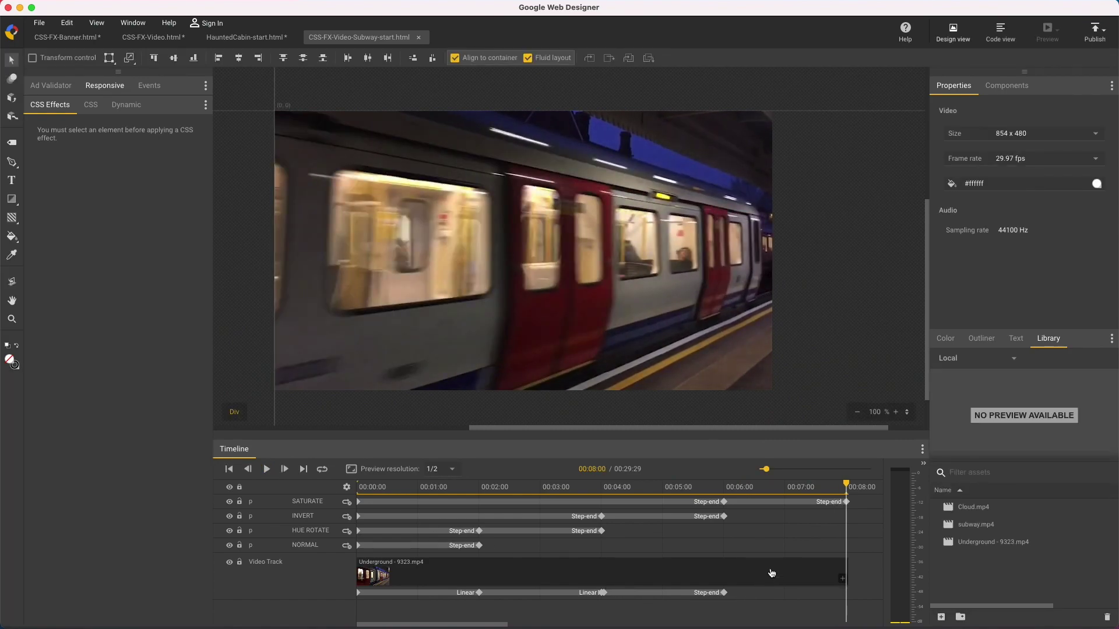
Add a keyframe at 8s on the subway video track via Edit > Timeline
{"action": "left_click", "coordinate": [846, 502]}
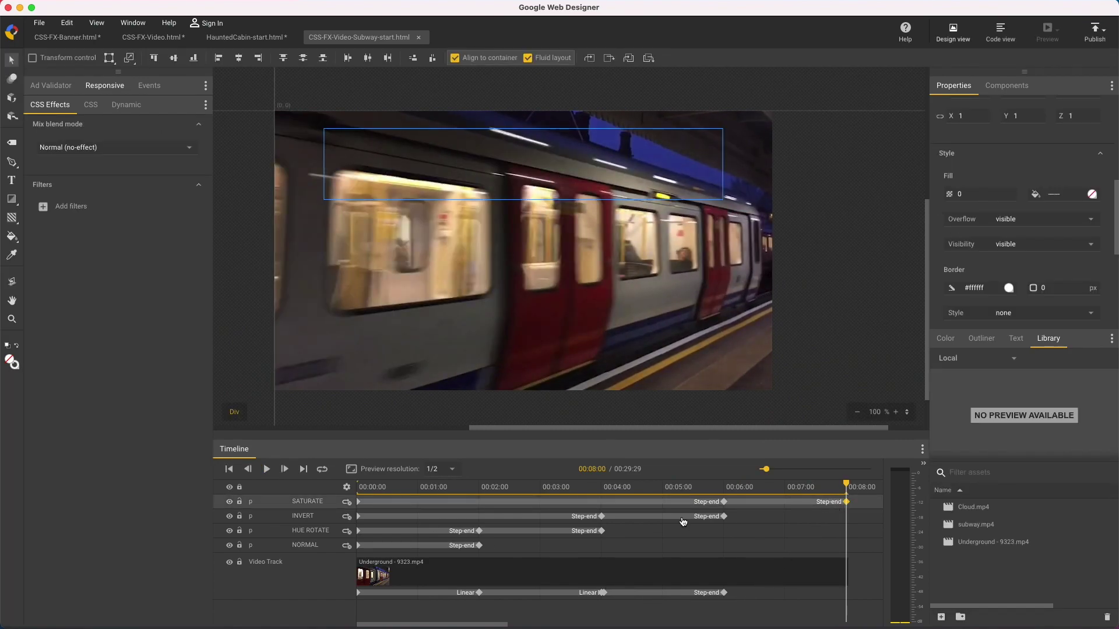
{"action": "left_click", "coordinate": [282, 578]}
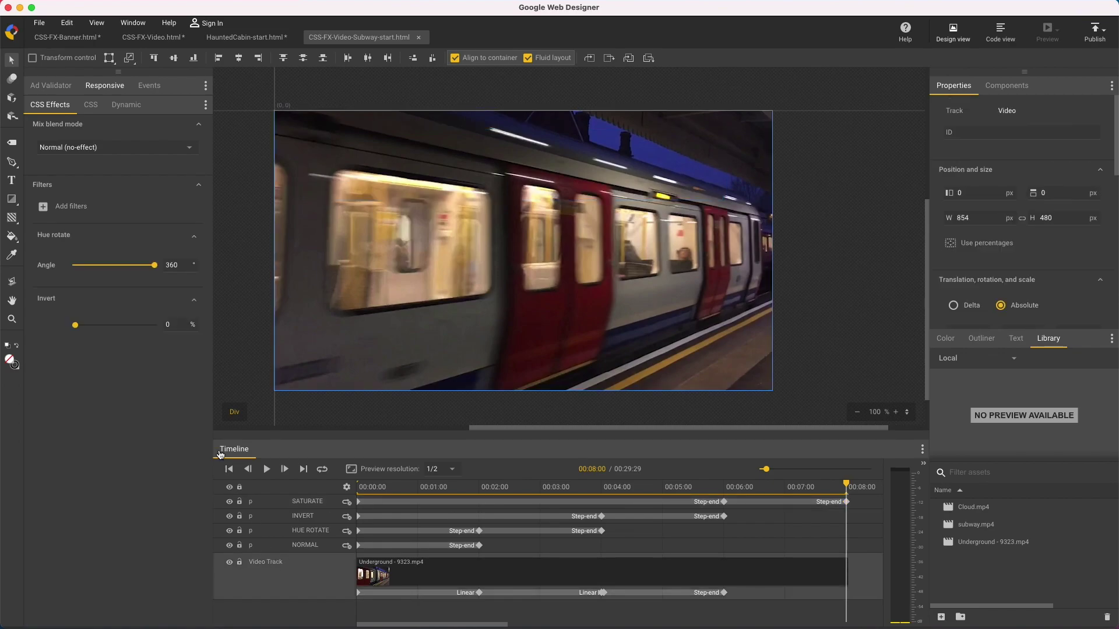
{"action": "left_click", "coordinate": [68, 24]}
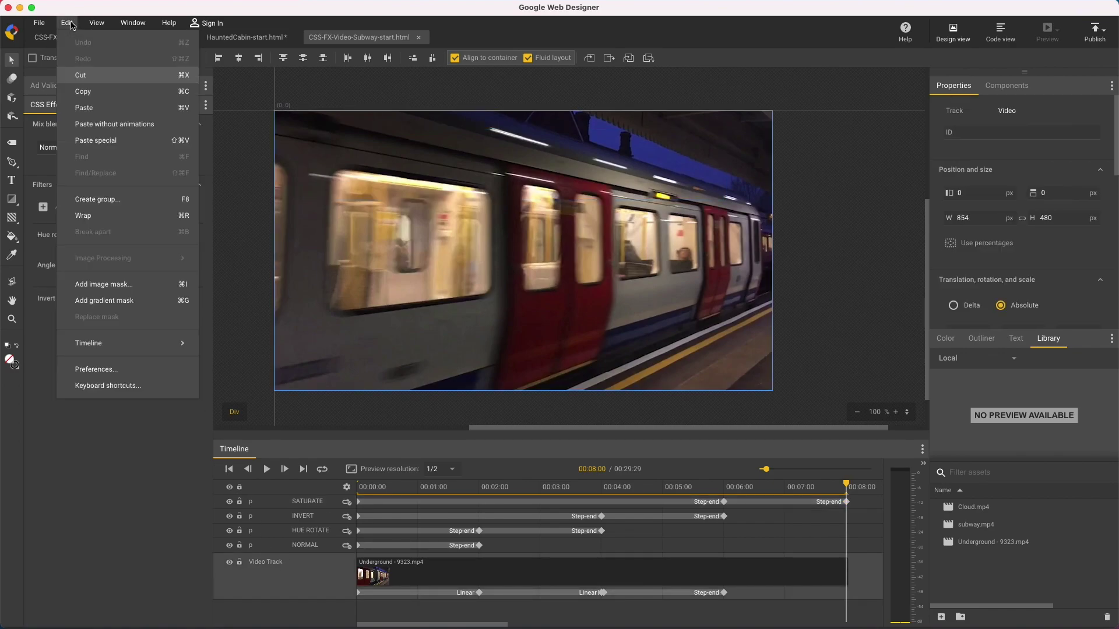
{"action": "mouse_move", "coordinate": [101, 339]}
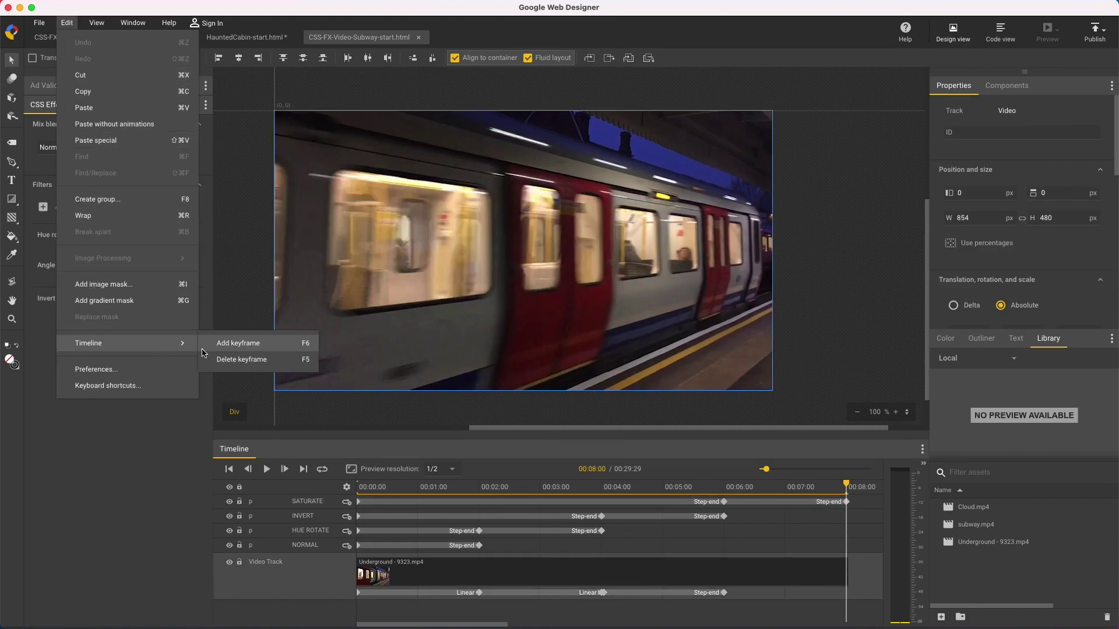
{"action": "left_click", "coordinate": [230, 349]}
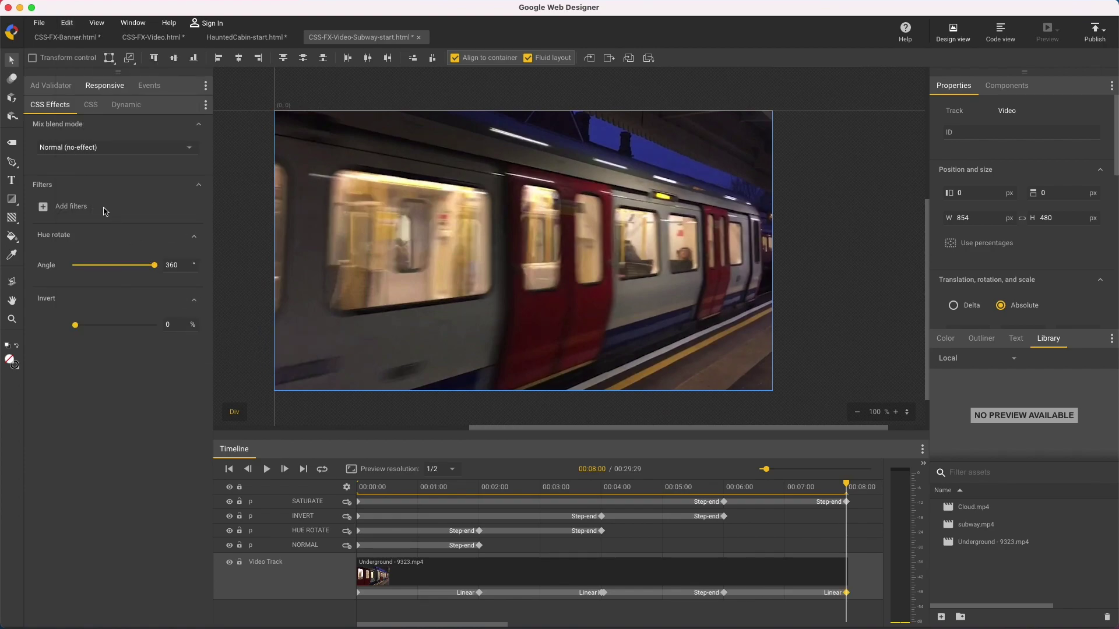
Add a Saturate filter at 1000% to the video and scrub to preview the ramp
{"action": "left_click", "coordinate": [75, 206]}
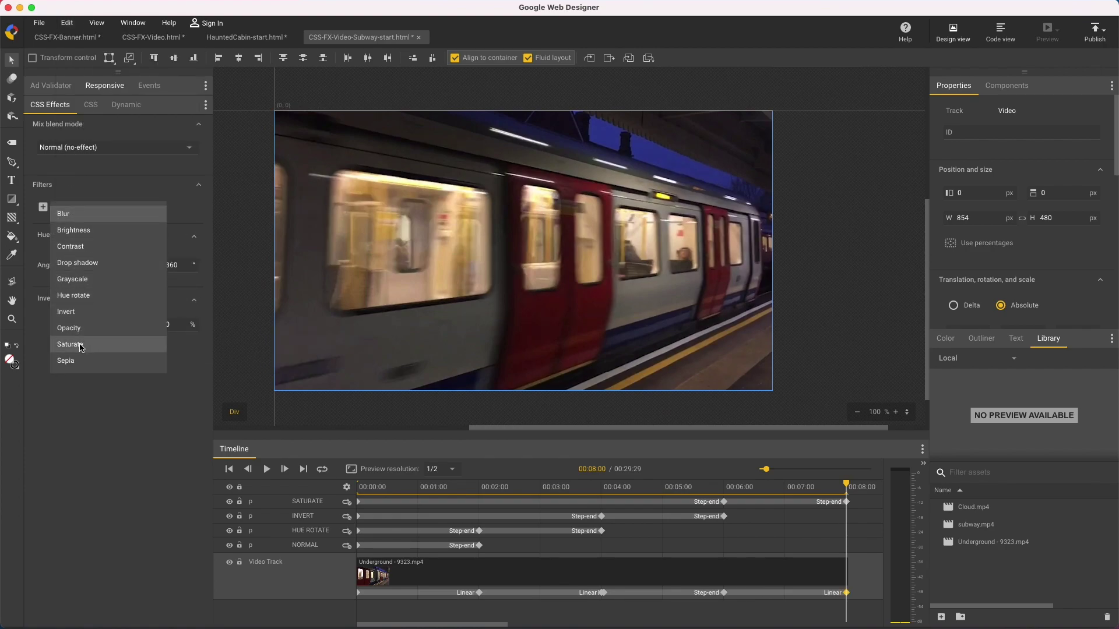
{"action": "left_click", "coordinate": [80, 345]}
{"action": "left_click", "coordinate": [100, 386]}
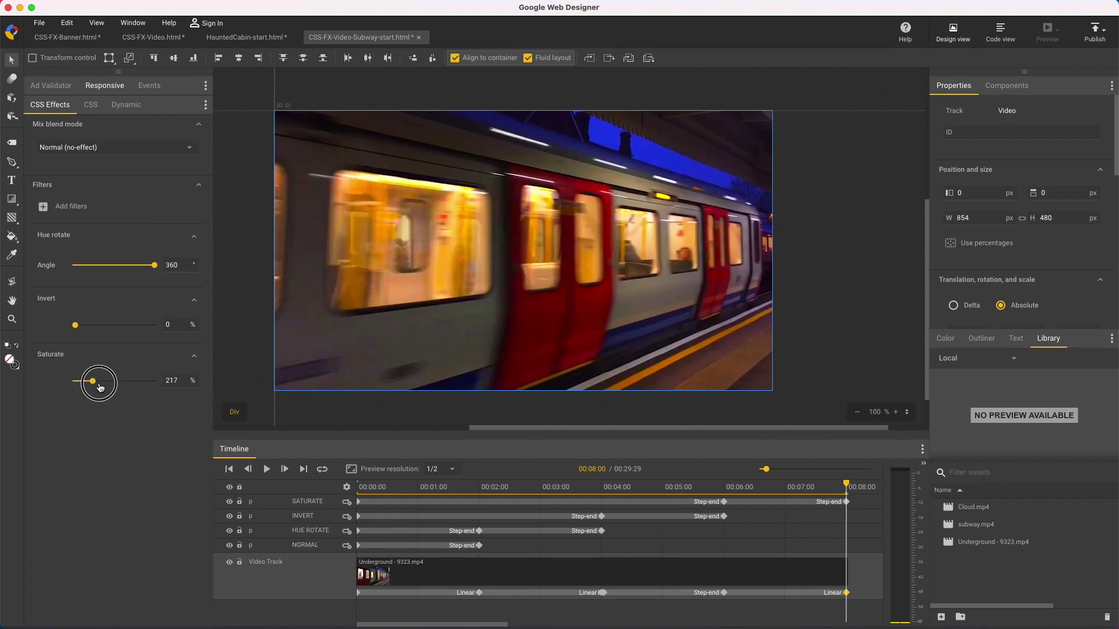
{"action": "left_click_drag", "start_coordinate": [100, 386], "coordinate": [200, 395]}
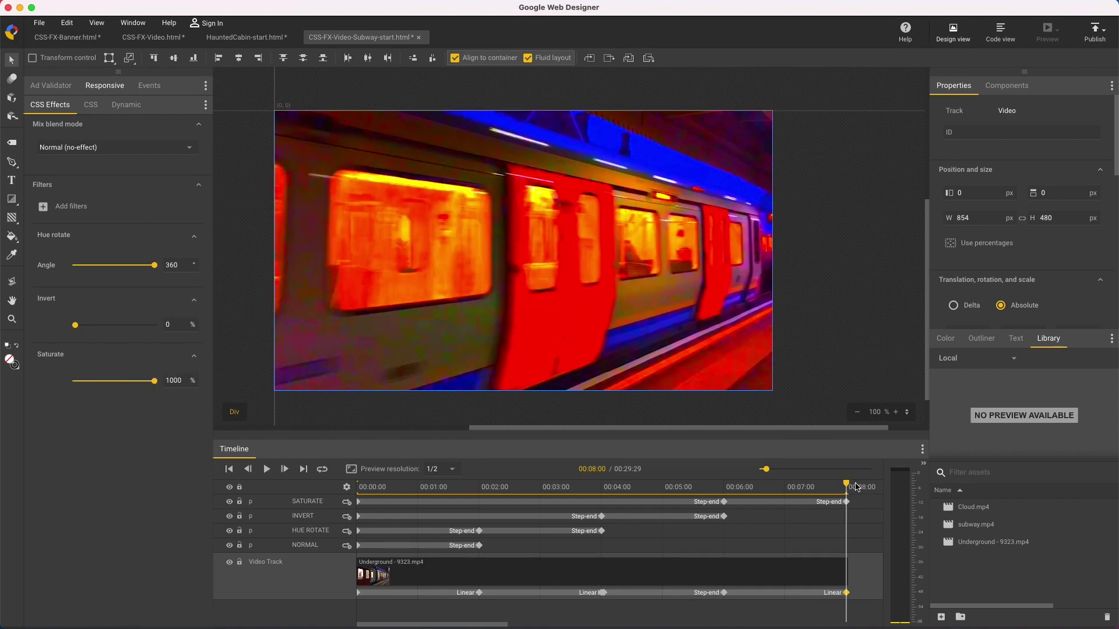
{"action": "left_click_drag", "start_coordinate": [846, 487], "coordinate": [790, 491]}
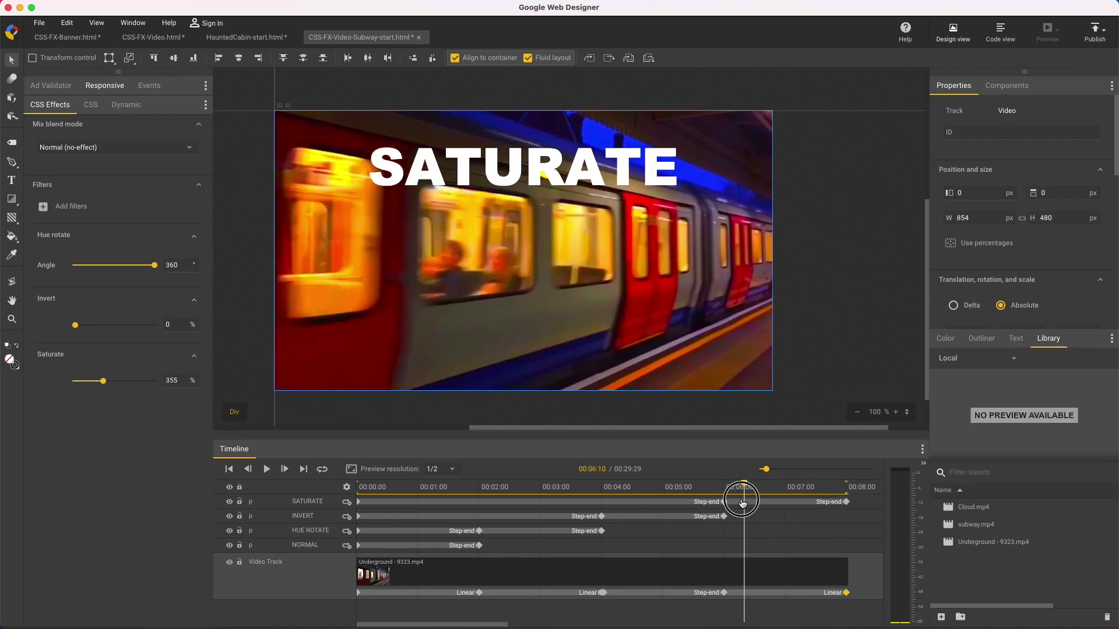
{"action": "left_click_drag", "start_coordinate": [742, 504], "coordinate": [792, 498]}
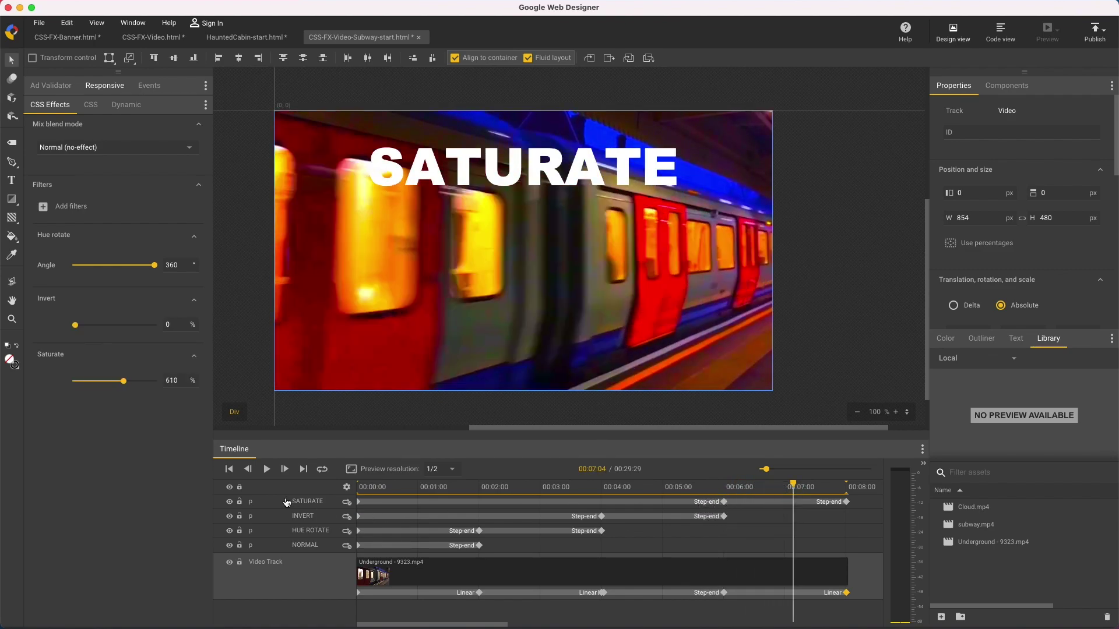
{"action": "left_click", "coordinate": [229, 470]}
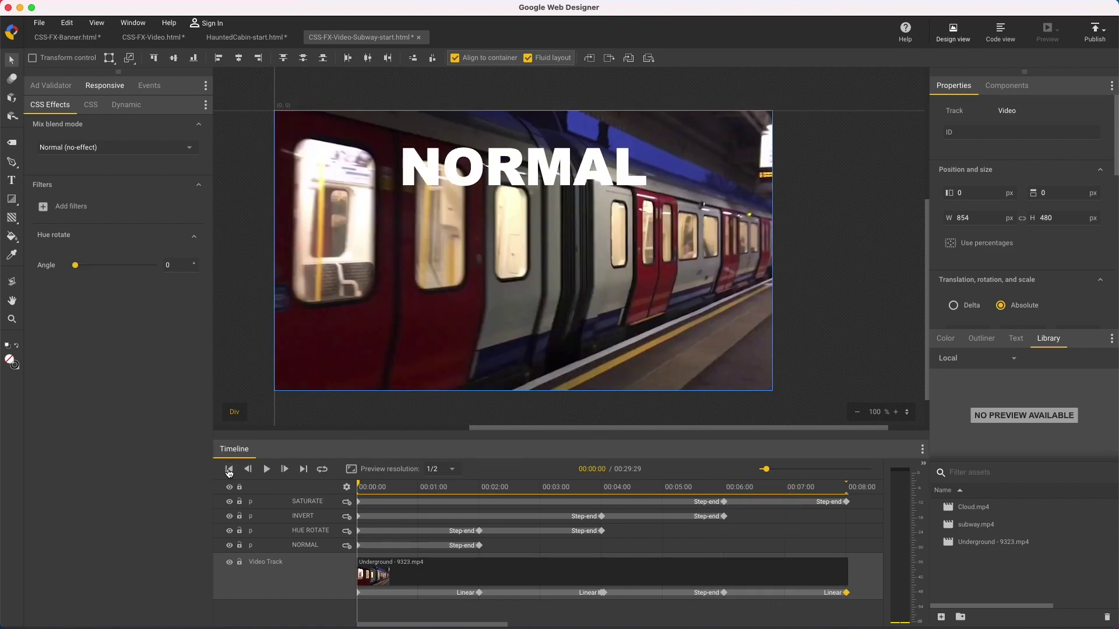
{"action": "left_click", "coordinate": [267, 470]}
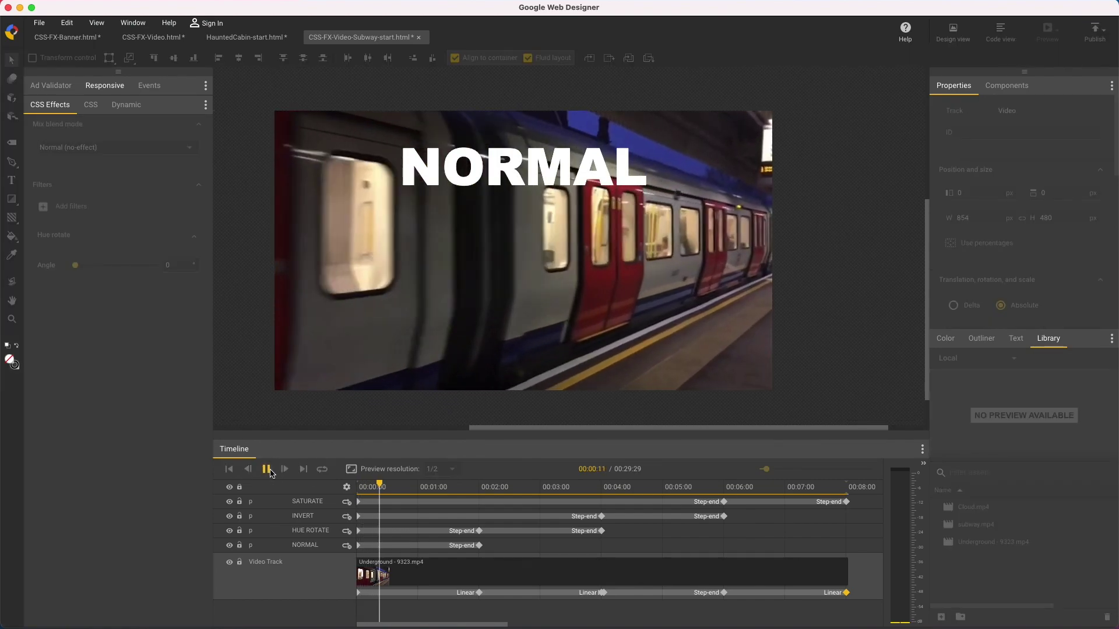